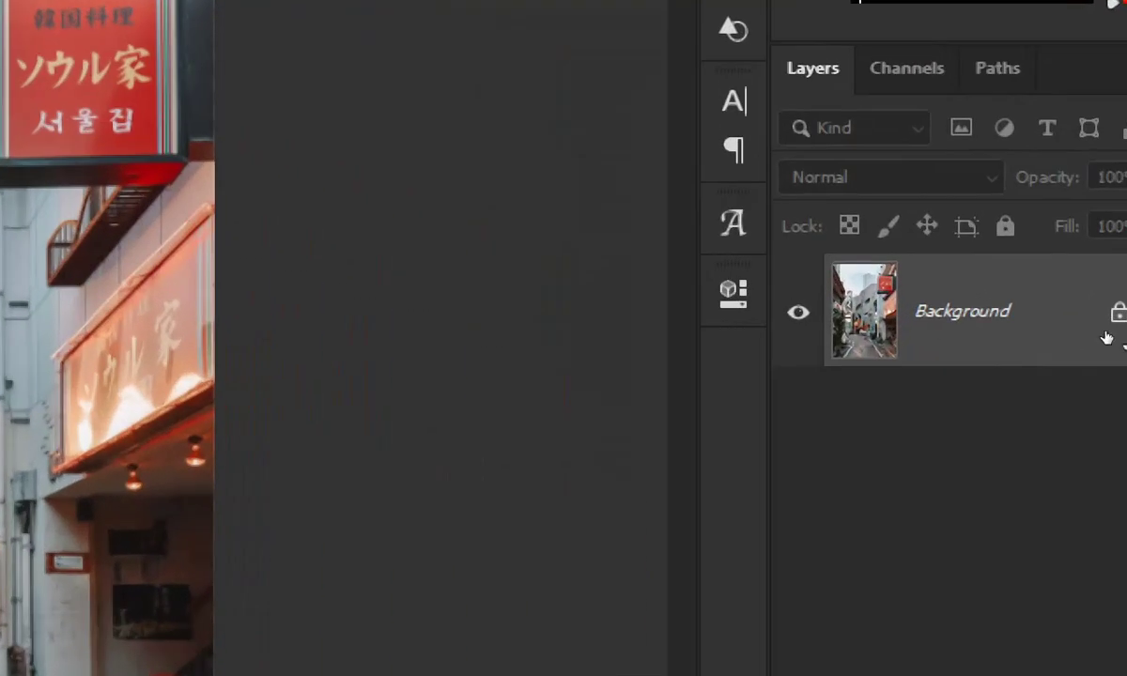
Step: Duplicate the photo twice, name the copies 'edit' and 'black and white', and hide edit and Background
{"action": "key", "text": "ctrl+j"}
{"action": "key", "text": "ctrl+j"}
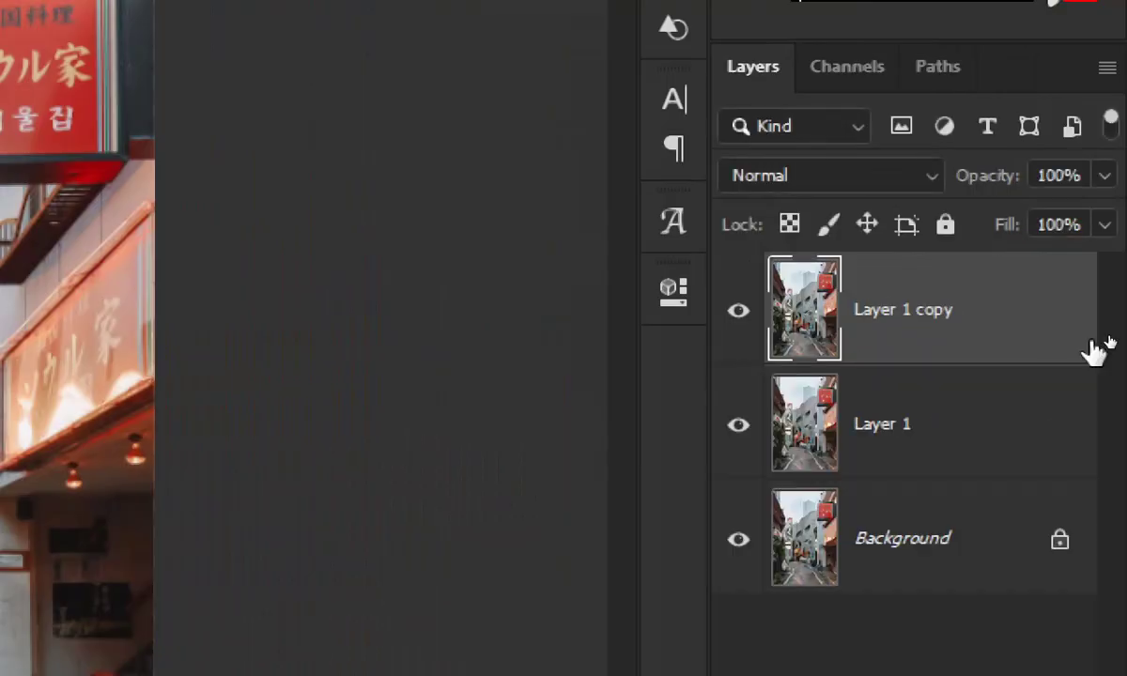
{"action": "double_click", "coordinate": [888, 428]}
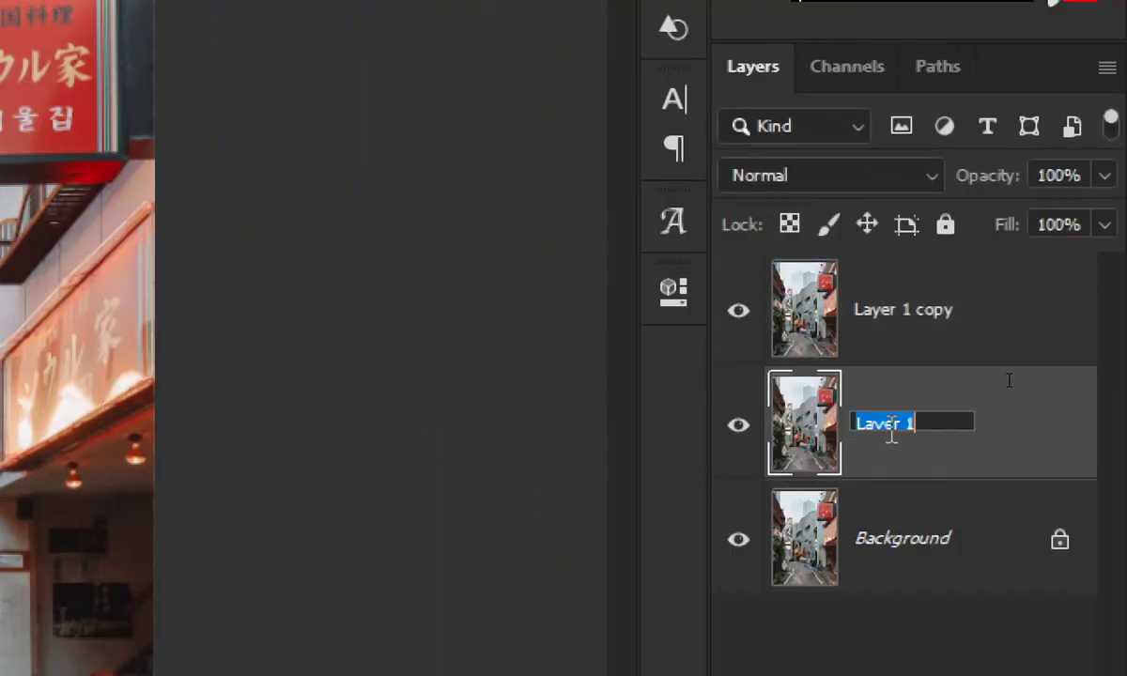
{"action": "type", "text": "edit"}
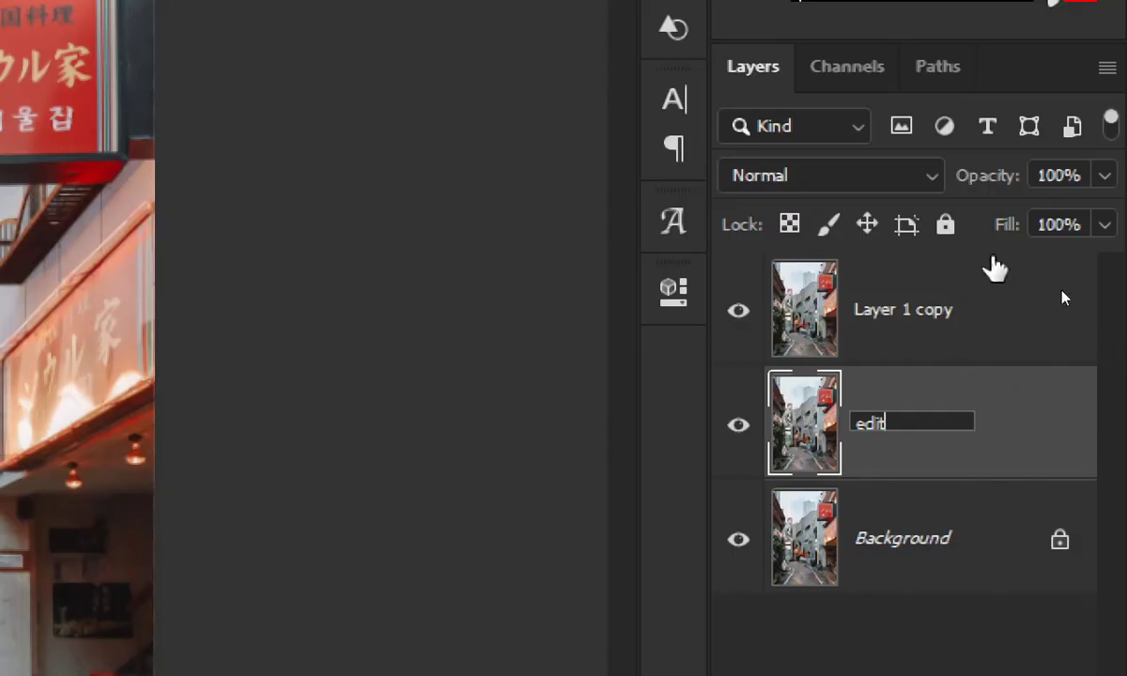
{"action": "double_click", "coordinate": [913, 319]}
{"action": "type", "text": "b"}
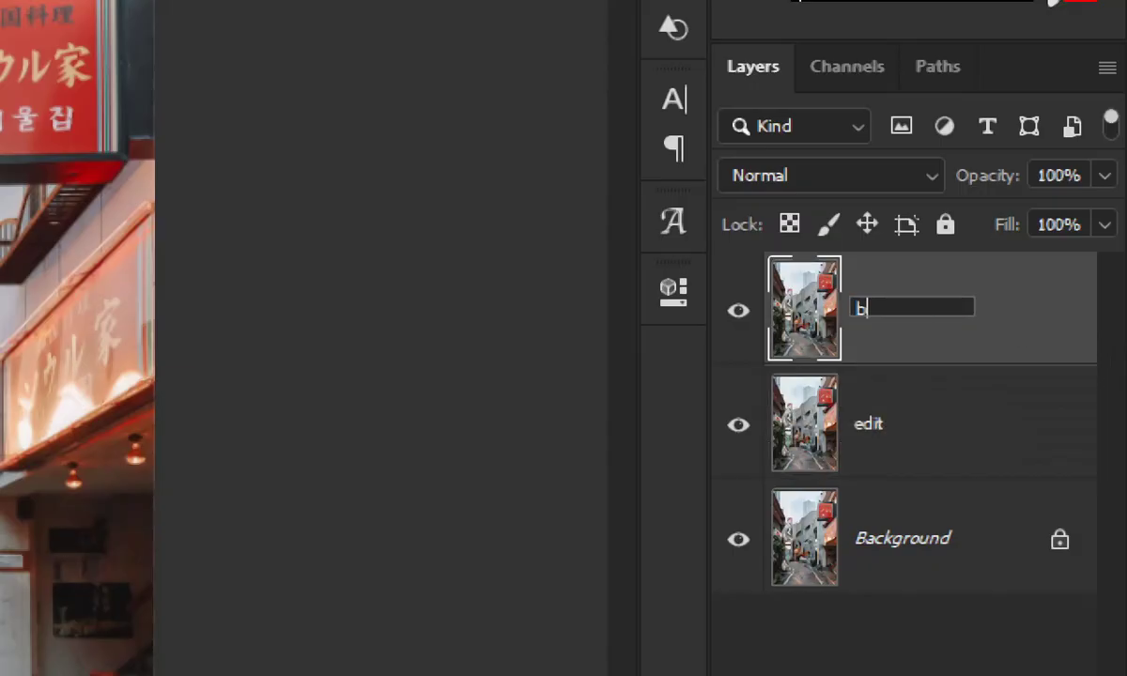
{"action": "type", "text": "lack and white"}
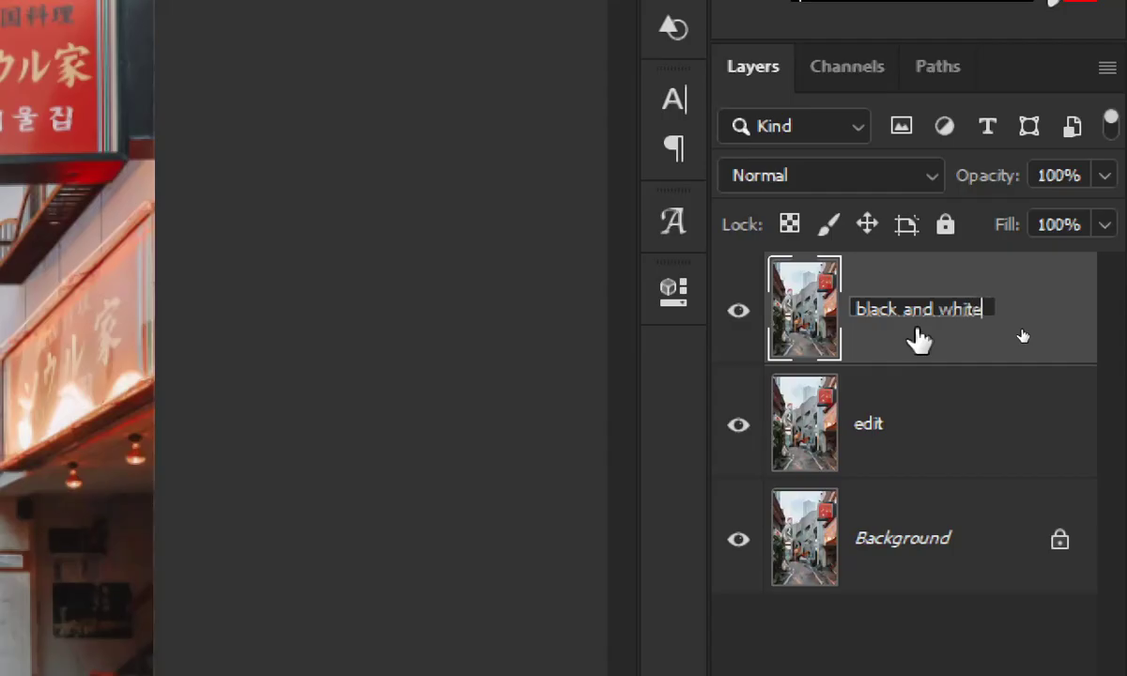
{"action": "key", "text": "Return"}
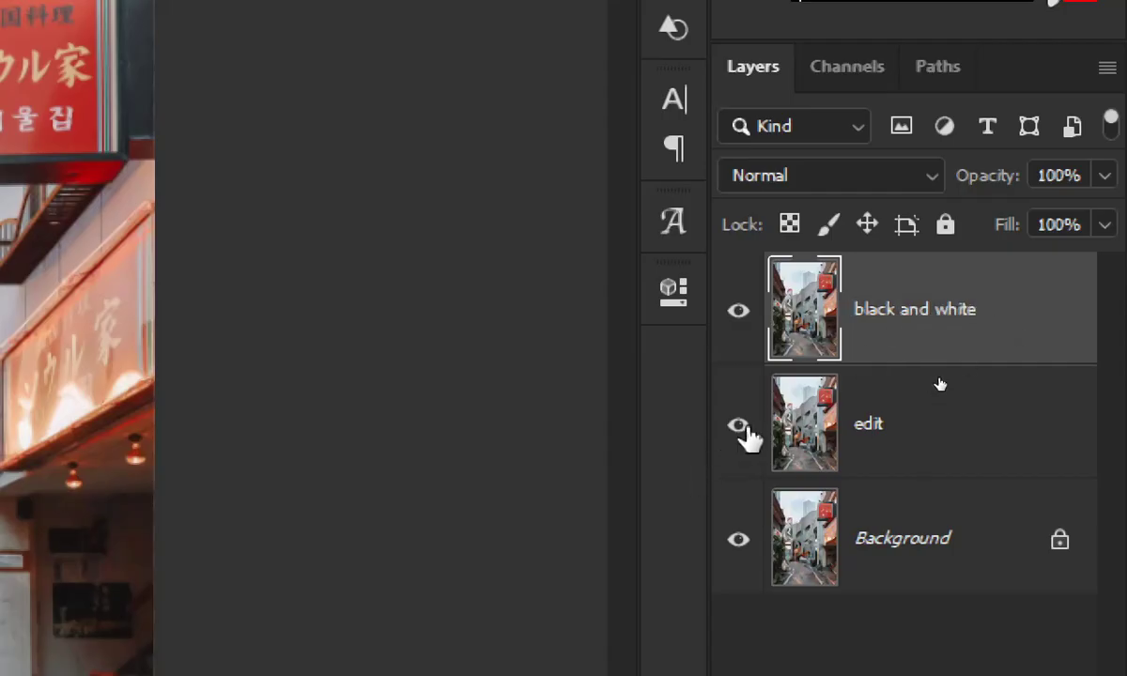
{"action": "left_click", "coordinate": [739, 428]}
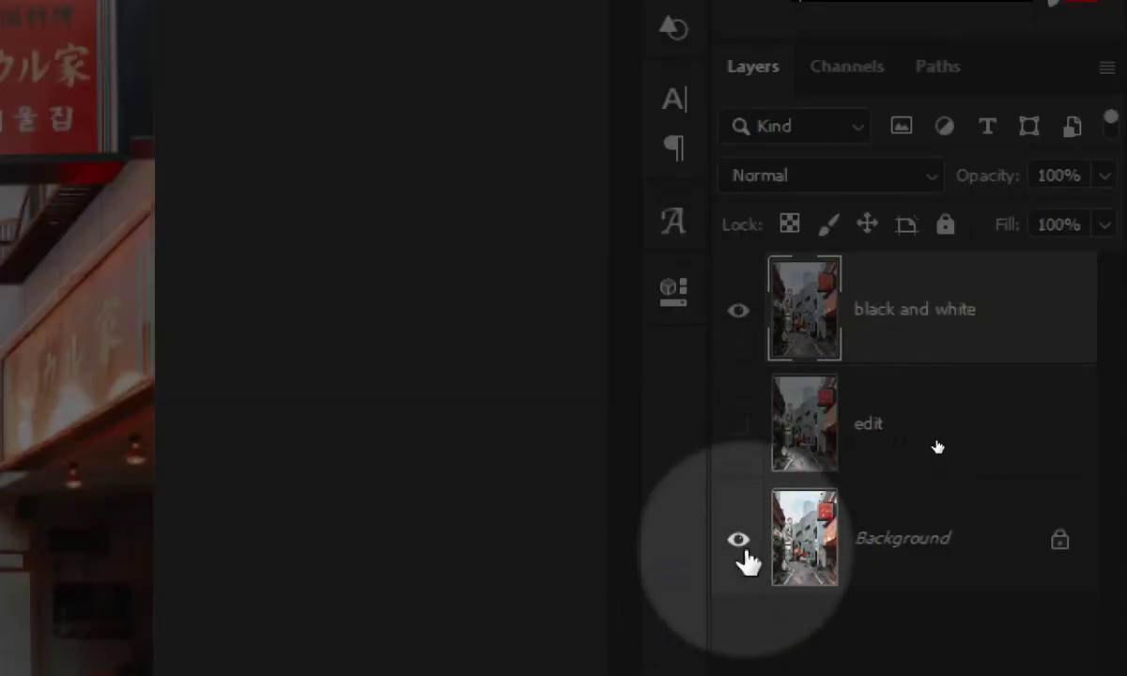
{"action": "left_click", "coordinate": [739, 540]}
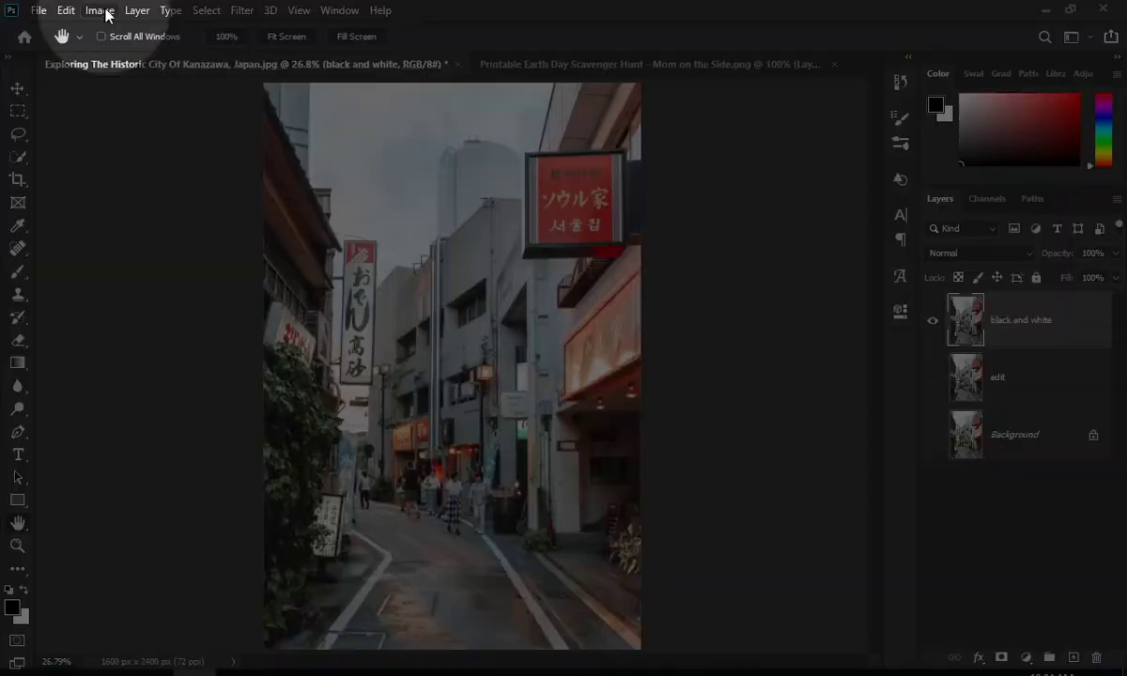
Step: Desaturate the black and white layer and set its Levels inputs to 203, 1.00, 205
{"action": "left_click", "coordinate": [98, 10]}
{"action": "mouse_move", "coordinate": [126, 55]}
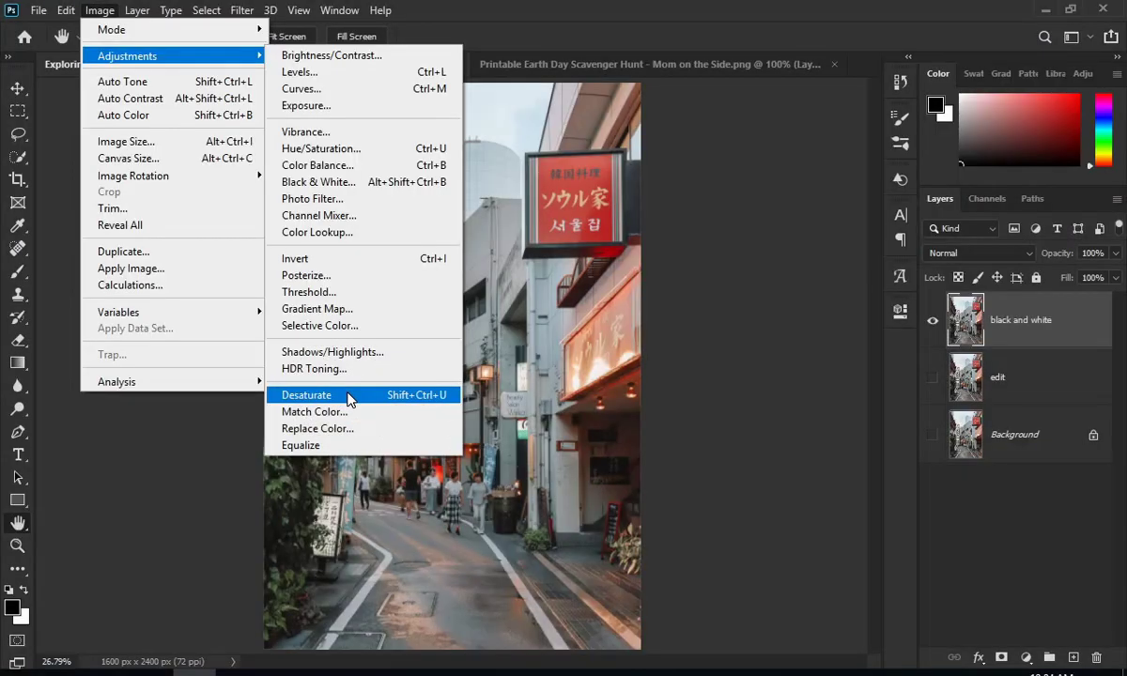
{"action": "left_click", "coordinate": [349, 399]}
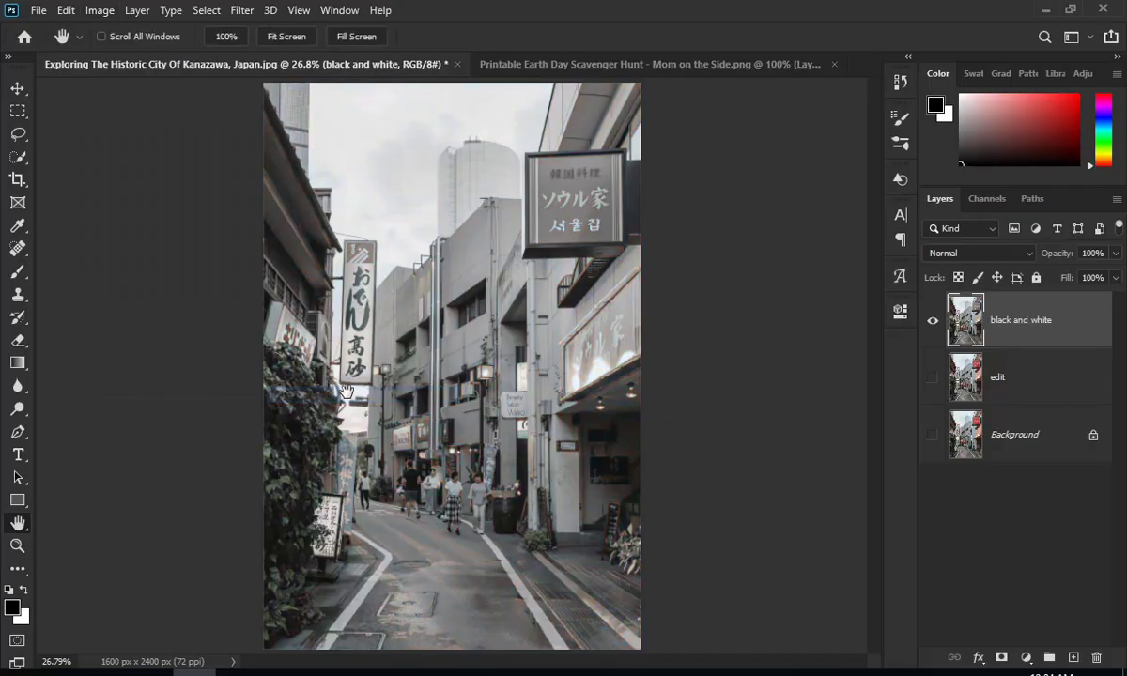
{"action": "left_click", "coordinate": [96, 10]}
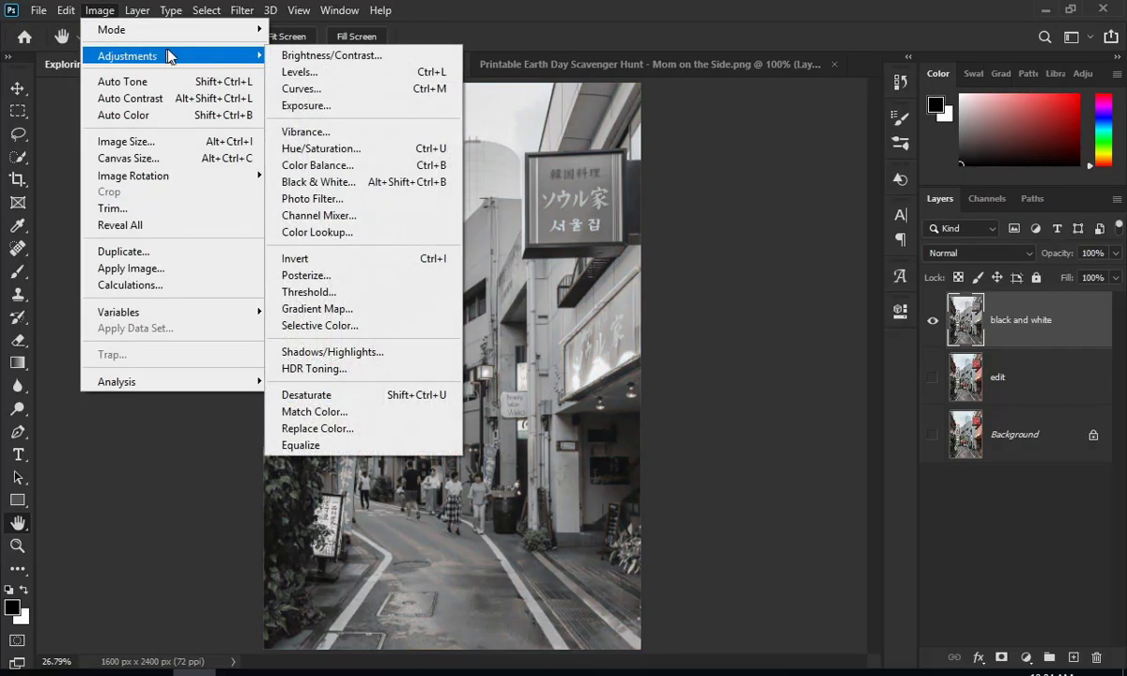
{"action": "mouse_move", "coordinate": [127, 55]}
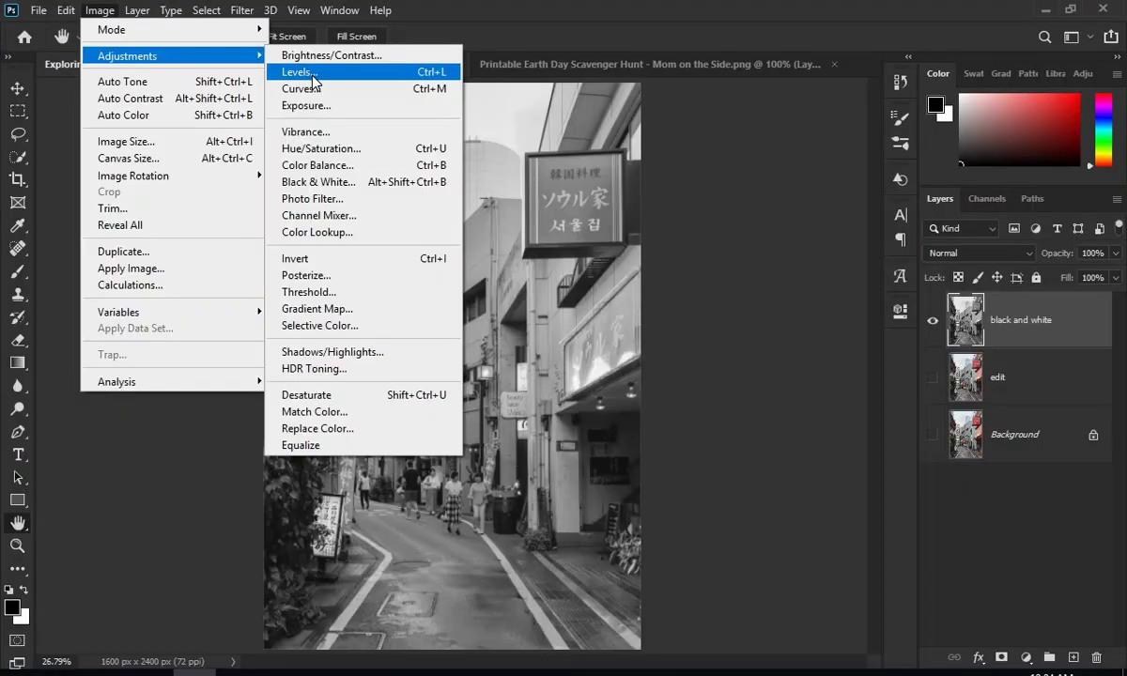
{"action": "left_click", "coordinate": [294, 72]}
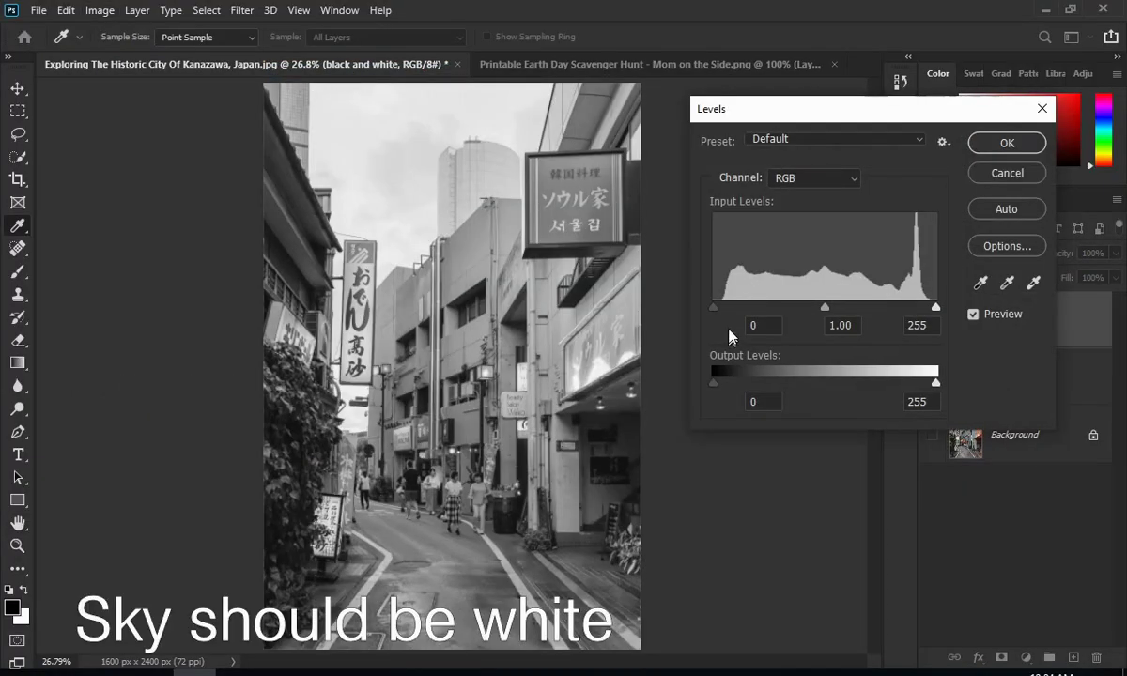
{"action": "left_click_drag", "start_coordinate": [714, 310], "coordinate": [856, 310]}
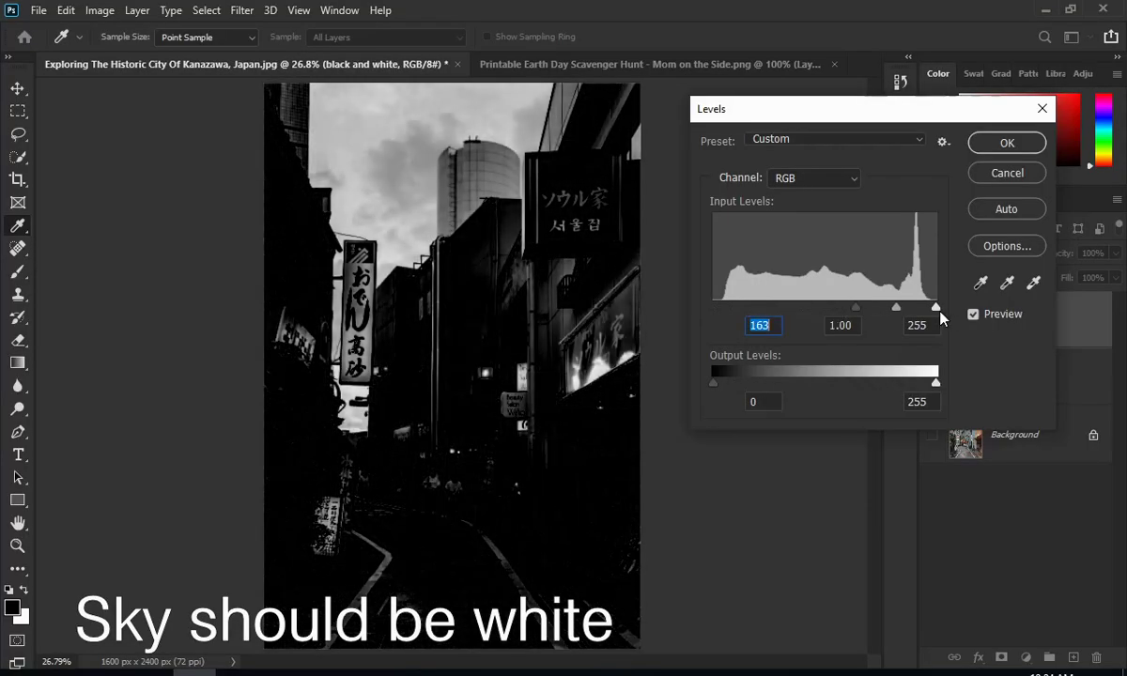
{"action": "mouse_move", "coordinate": [936, 308]}
{"action": "left_mouse_down"}
{"action": "mouse_move", "coordinate": [875, 310]}
{"action": "mouse_move", "coordinate": [889, 310]}
{"action": "left_mouse_up"}
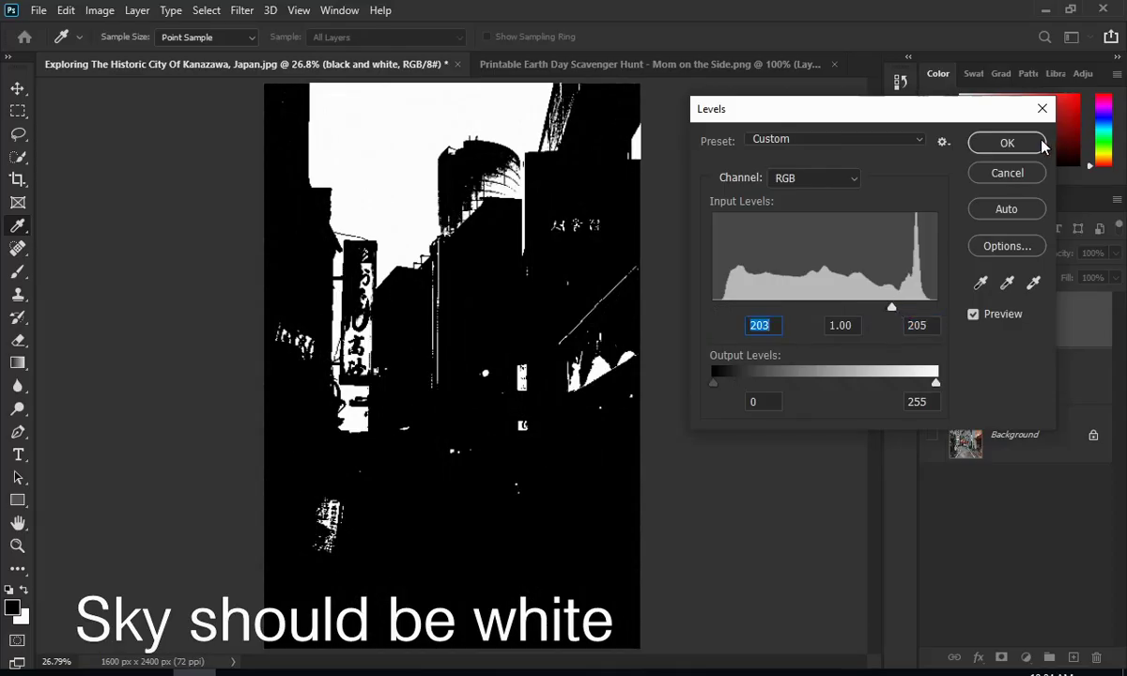
{"action": "left_click", "coordinate": [1007, 143]}
{"action": "left_click", "coordinate": [206, 9]}
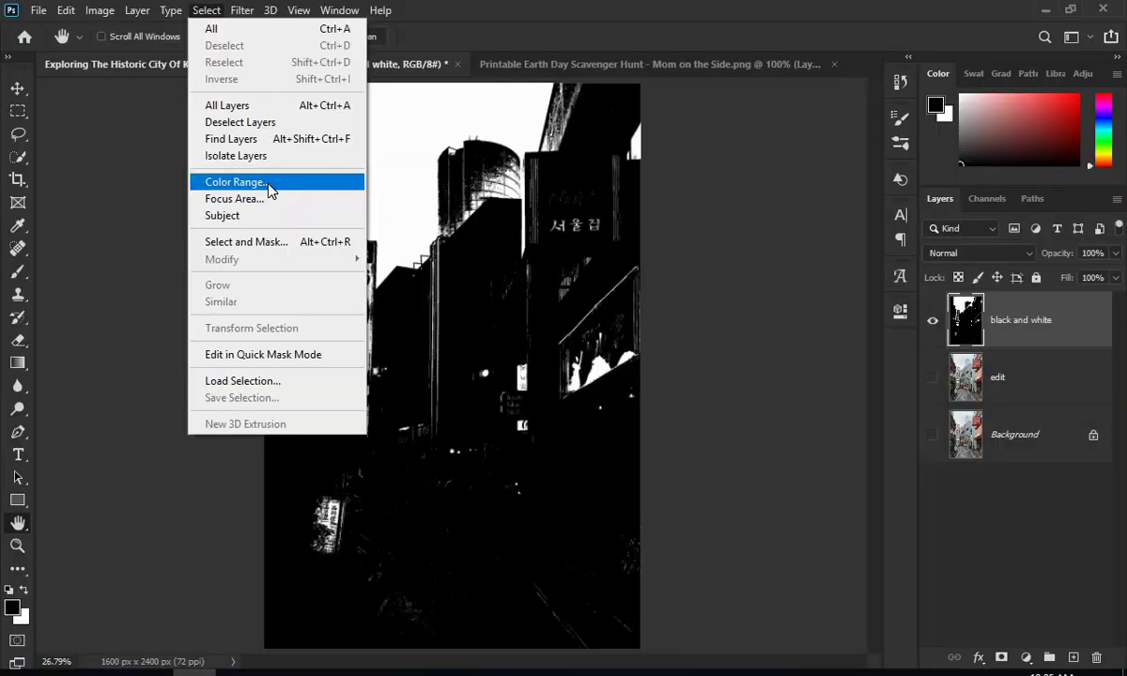
Step: Select the white sky with Color Range, adjusting fuzziness
{"action": "left_click", "coordinate": [272, 188]}
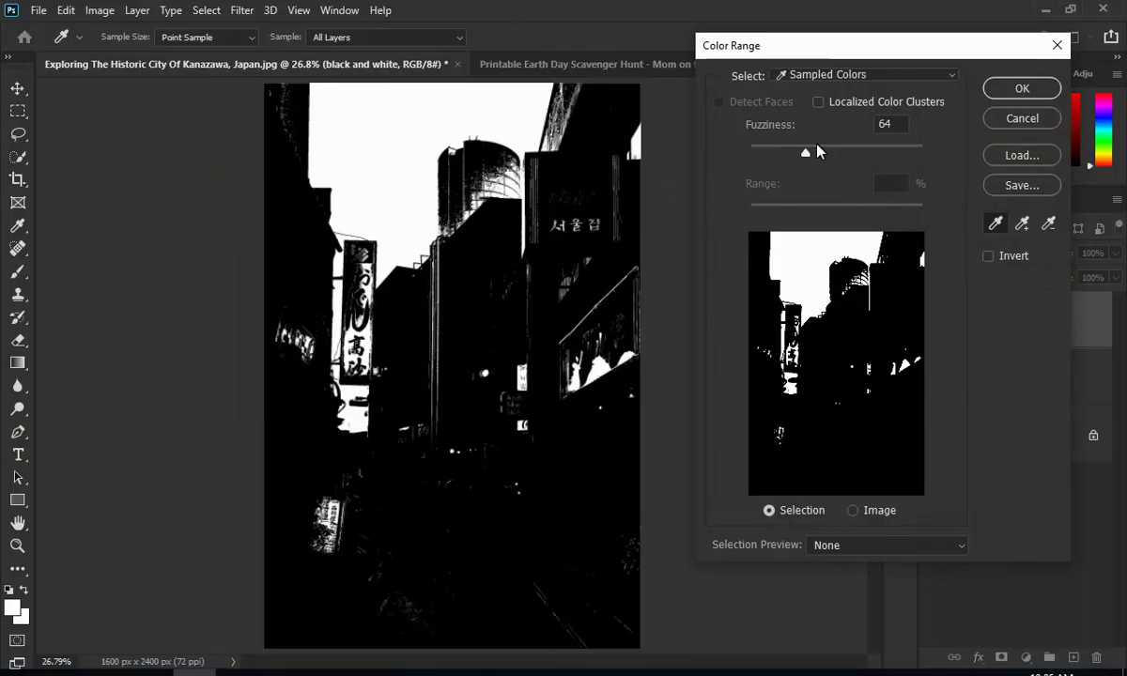
{"action": "mouse_move", "coordinate": [805, 154]}
{"action": "left_mouse_down"}
{"action": "mouse_move", "coordinate": [866, 155]}
{"action": "mouse_move", "coordinate": [762, 161]}
{"action": "left_mouse_up"}
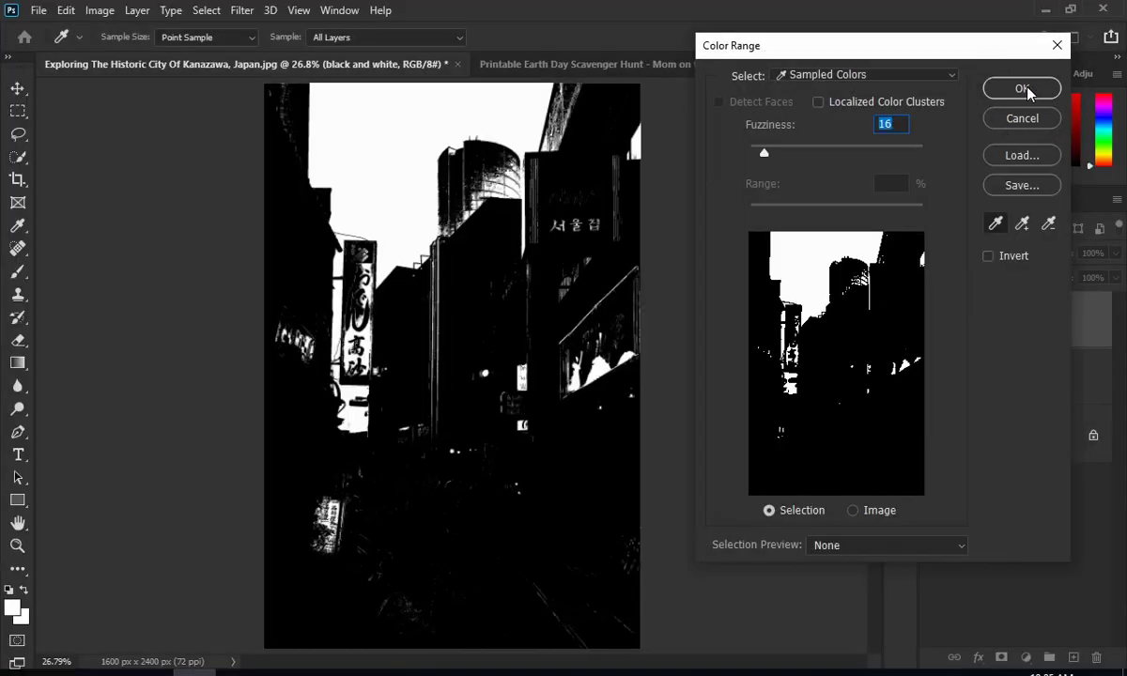
{"action": "left_click", "coordinate": [1022, 88]}
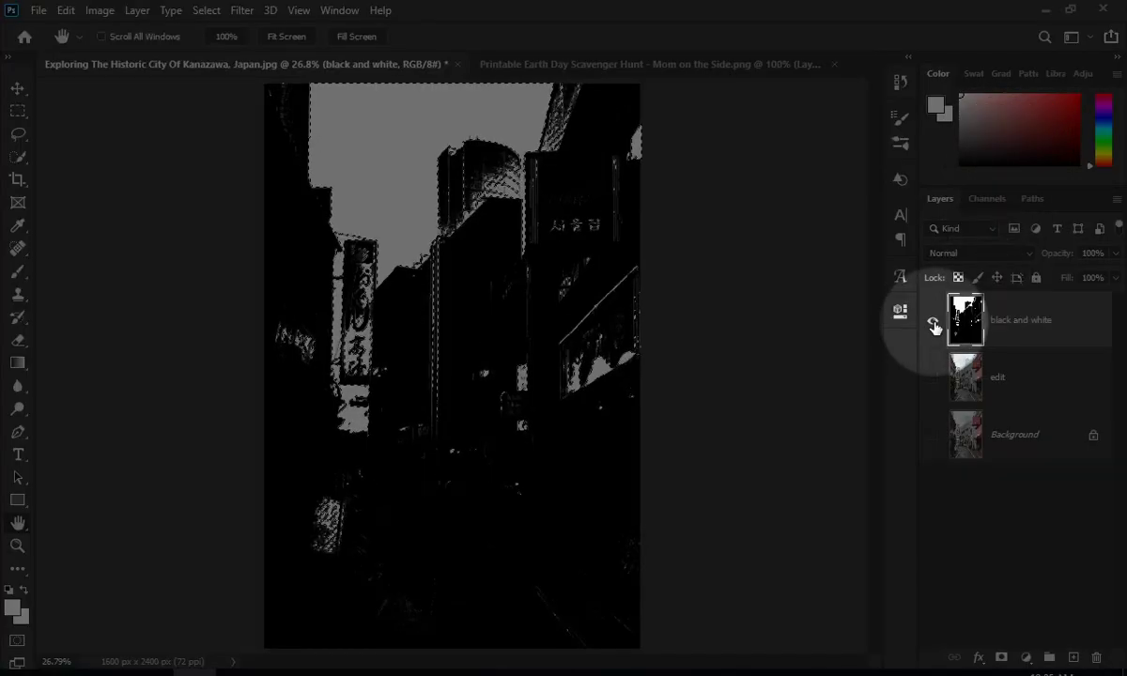
Step: Add an inverted layer mask from the selection to the edit layer, hiding the sky
{"action": "left_click", "coordinate": [934, 326]}
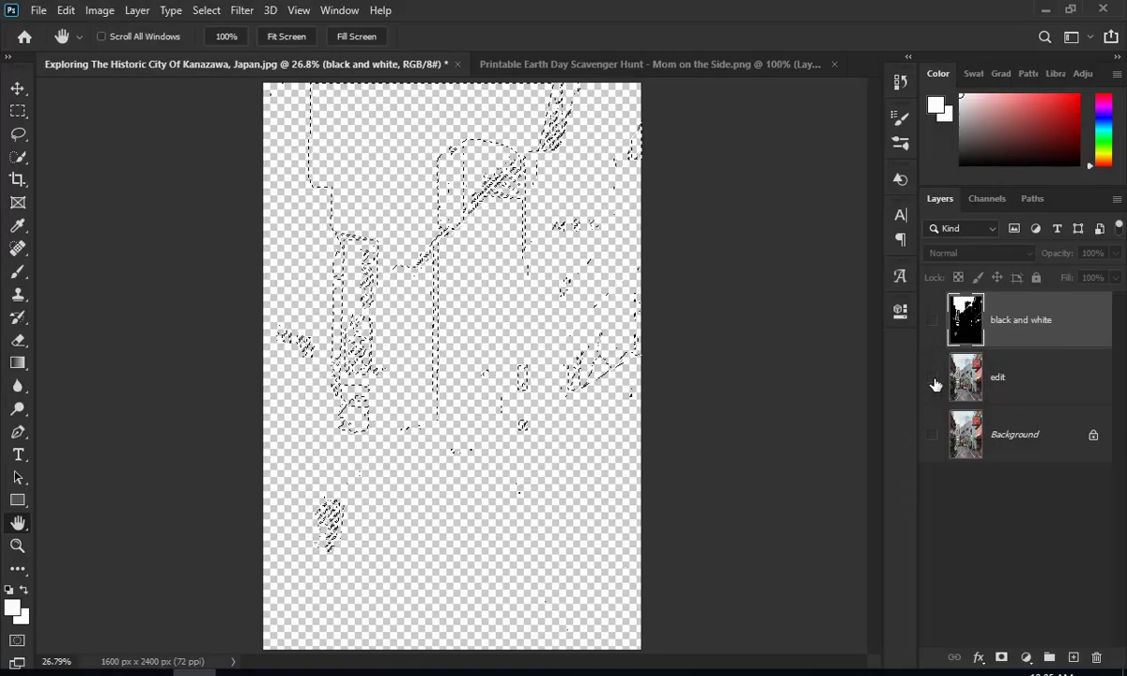
{"action": "left_click", "coordinate": [934, 379]}
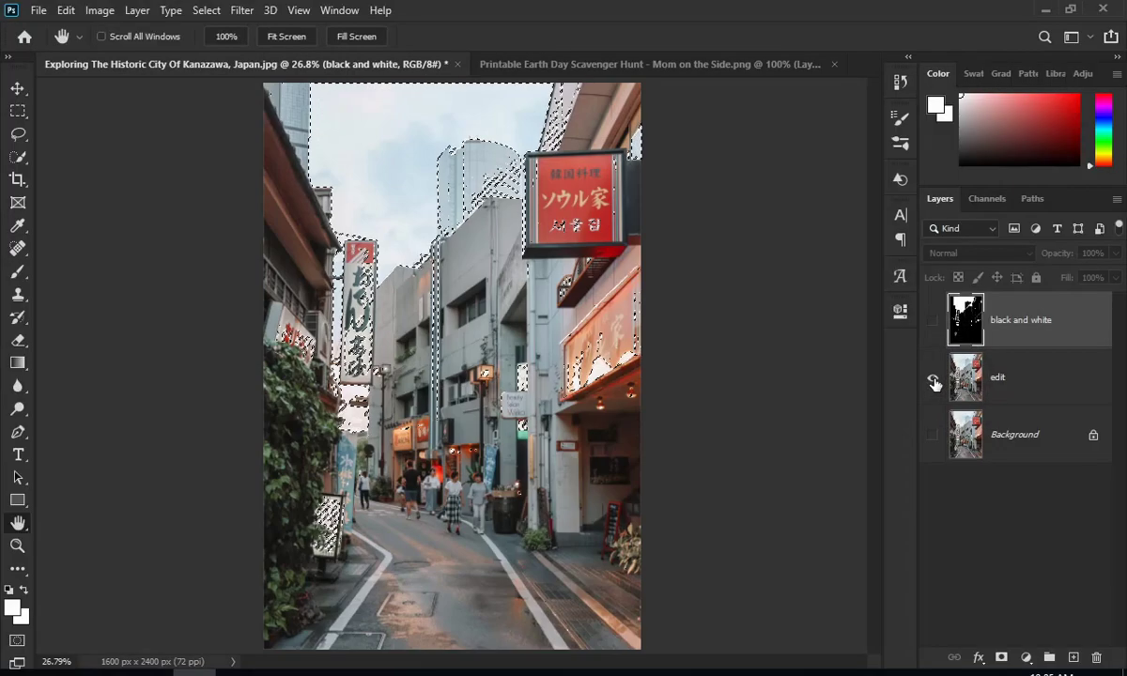
{"action": "left_click", "coordinate": [1062, 390]}
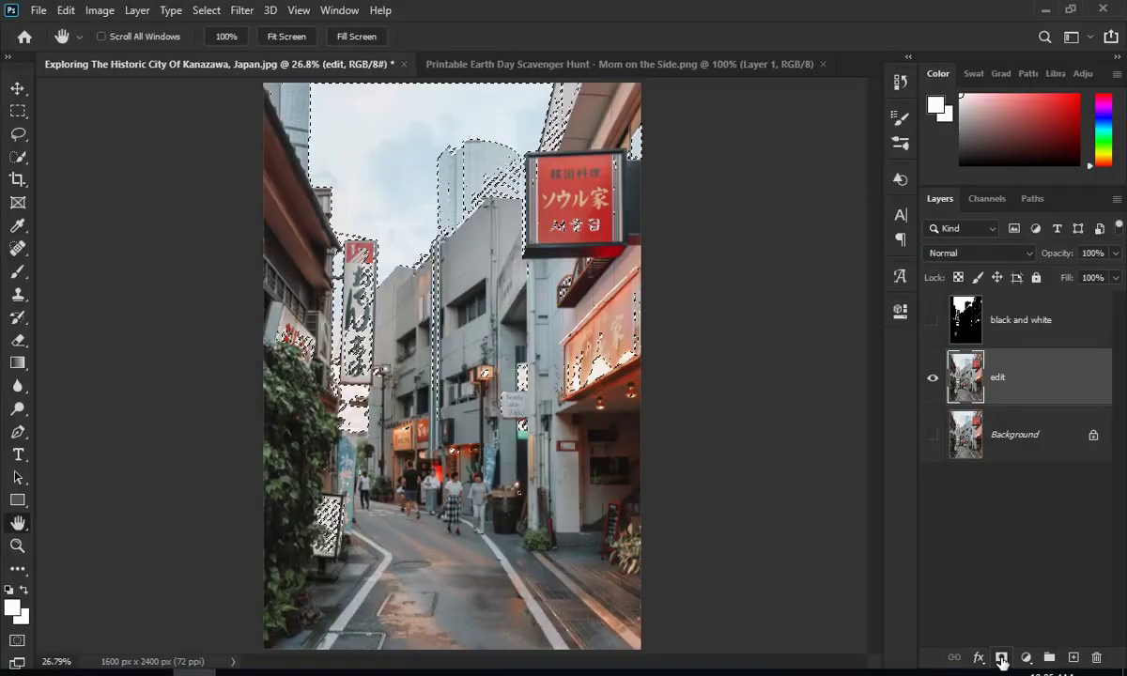
{"action": "left_click", "coordinate": [1001, 658]}
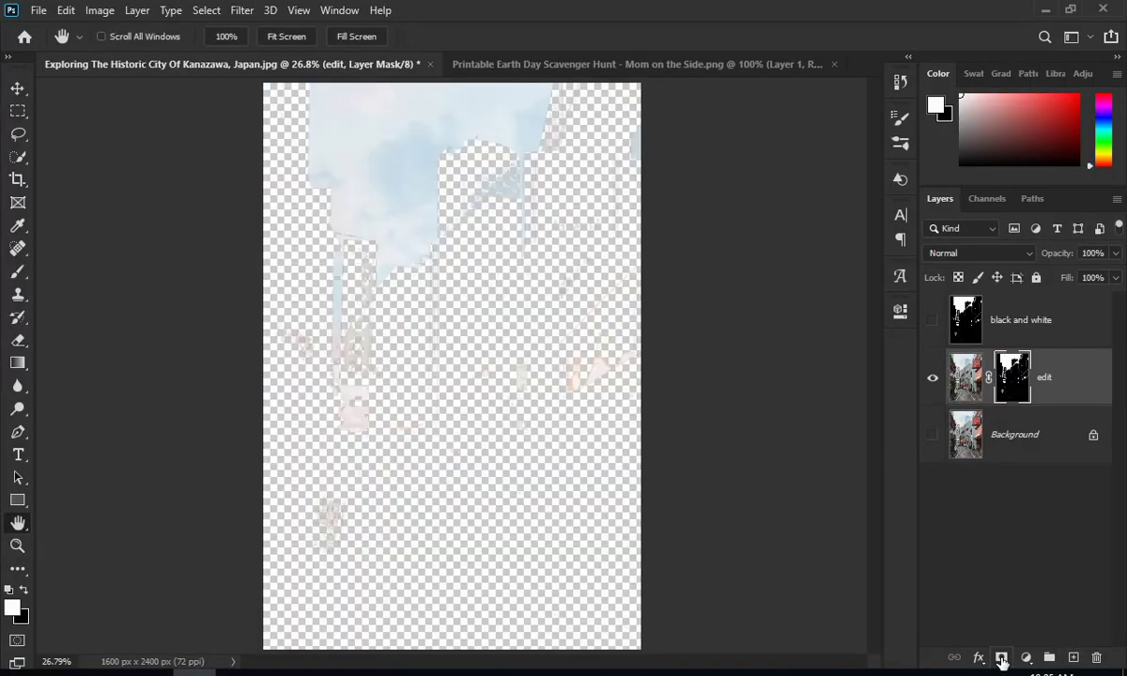
{"action": "key", "text": "ctrl+i"}
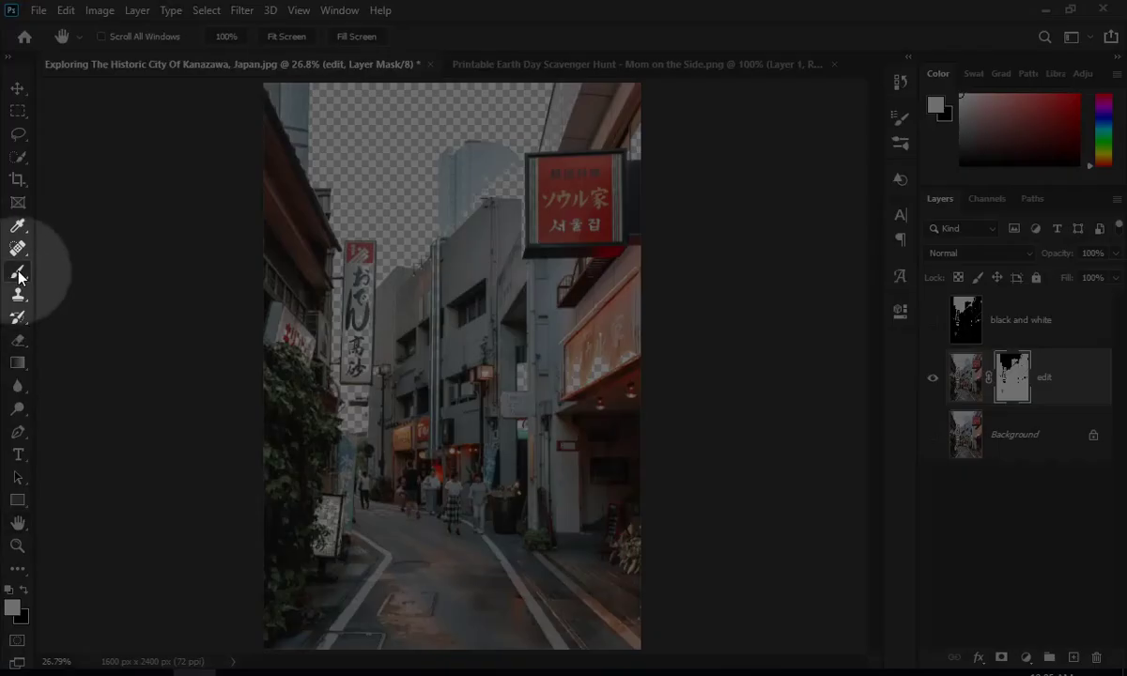
{"action": "left_click", "coordinate": [17, 271]}
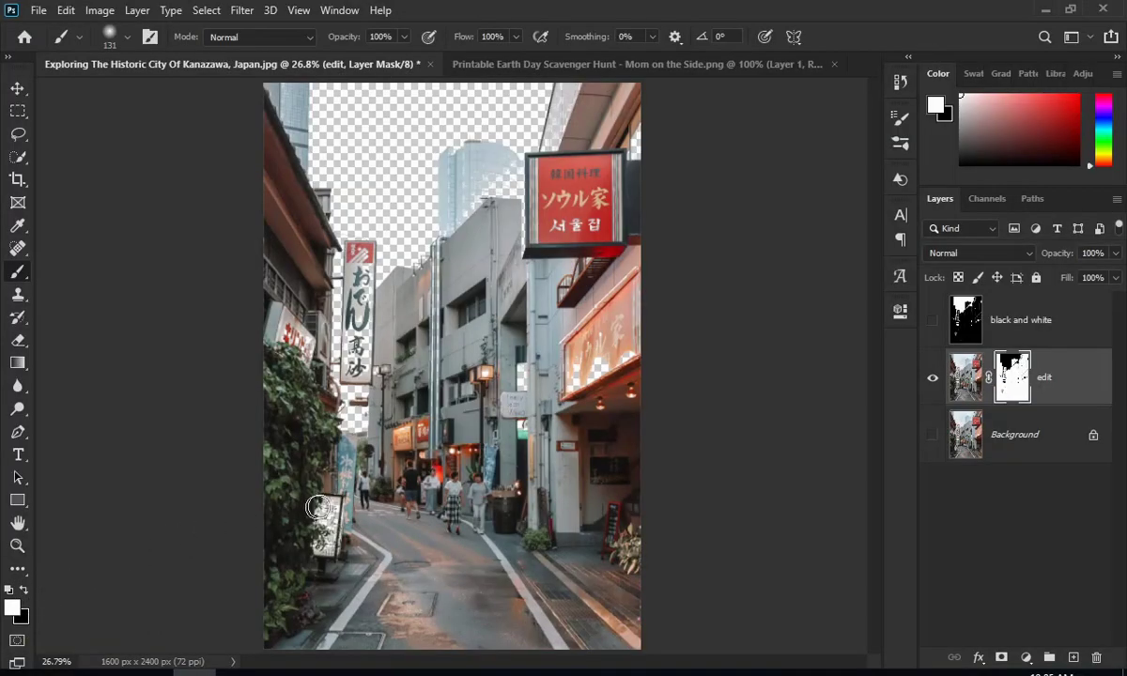
Step: Zoom in and paint the glowing and salon signs back into the edit layer's mask
{"action": "key", "text": "z"}
{"action": "mouse_move", "coordinate": [589, 334]}
{"action": "left_mouse_down"}
{"action": "mouse_move", "coordinate": [634, 315]}
{"action": "mouse_move", "coordinate": [711, 467]}
{"action": "left_mouse_up"}
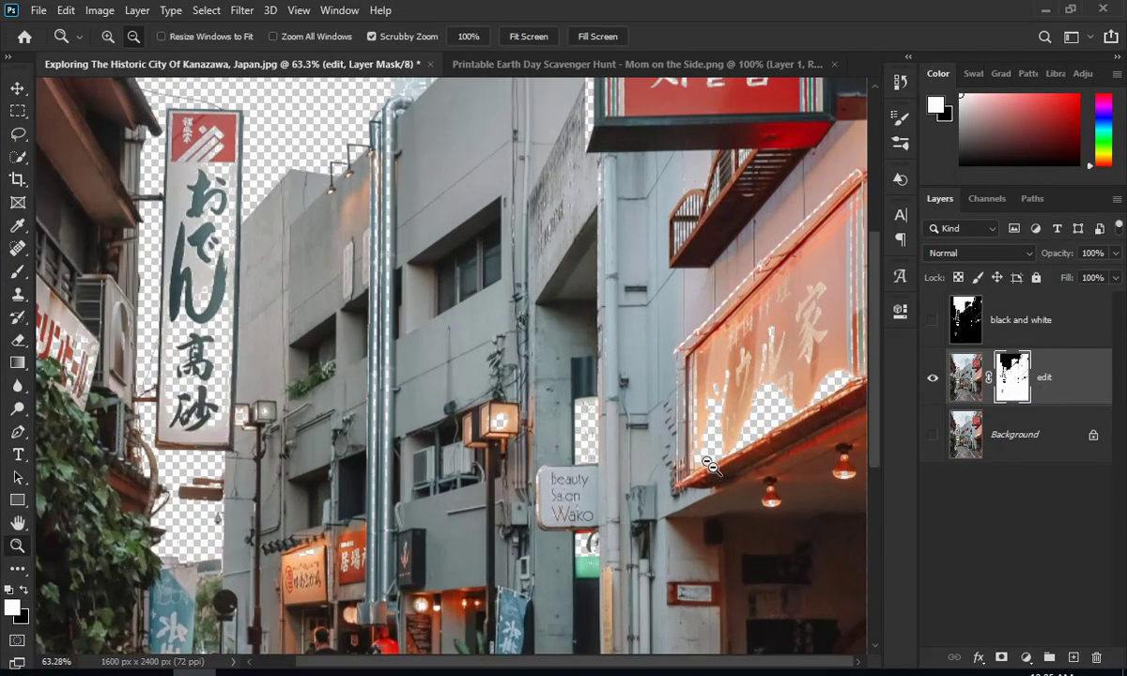
{"action": "key", "text": "b"}
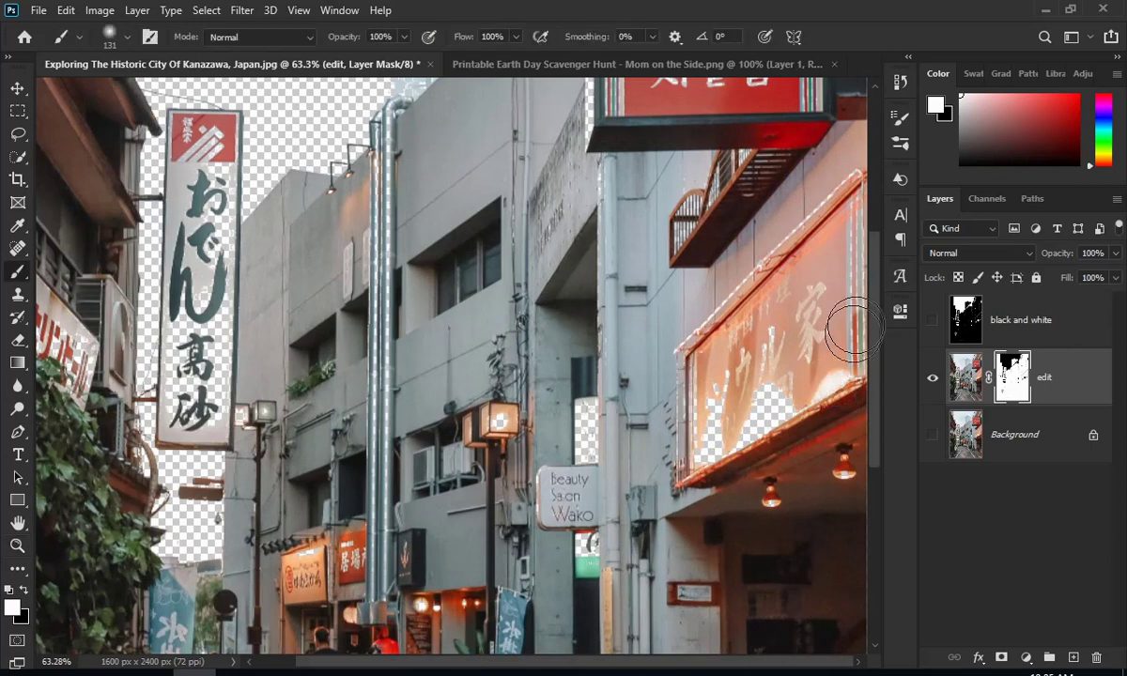
{"action": "left_click_drag", "start_coordinate": [775, 390], "coordinate": [733, 413]}
{"action": "left_click_drag", "start_coordinate": [589, 404], "coordinate": [481, 376]}
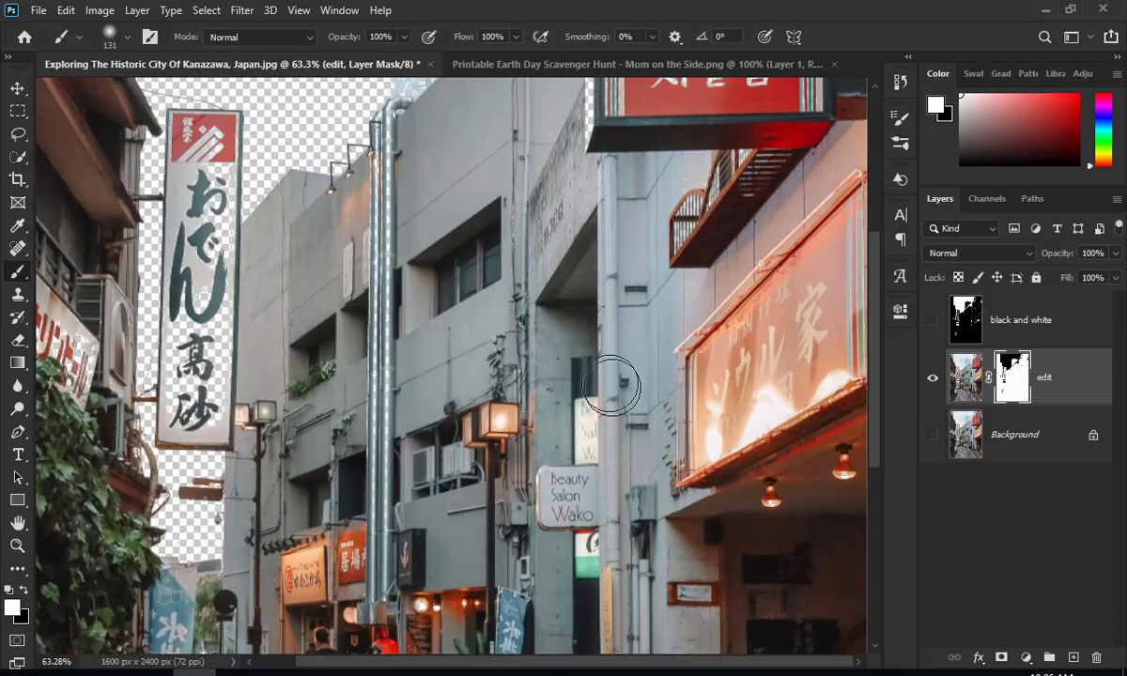
{"action": "left_click_drag", "start_coordinate": [877, 372], "coordinate": [876, 517]}
{"action": "left_click_drag", "start_coordinate": [649, 554], "coordinate": [477, 460]}
{"action": "right_click", "coordinate": [478, 352]}
{"action": "key", "text": "Escape"}
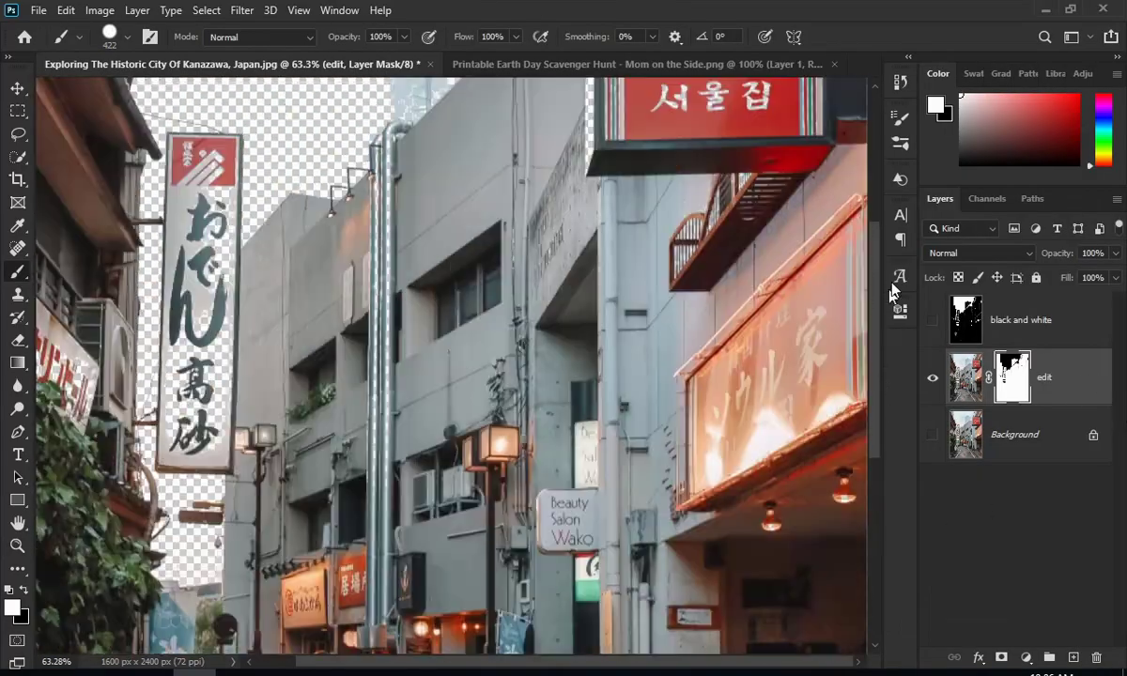
Step: Paint the building edge and glass tower back to full opacity on the mask
{"action": "left_click_drag", "start_coordinate": [881, 402], "coordinate": [907, 147]}
{"action": "scroll", "coordinate": [851, 141], "scroll_direction": "down", "scroll_amount": 5}
{"action": "left_click_drag", "start_coordinate": [222, 425], "coordinate": [188, 425]}
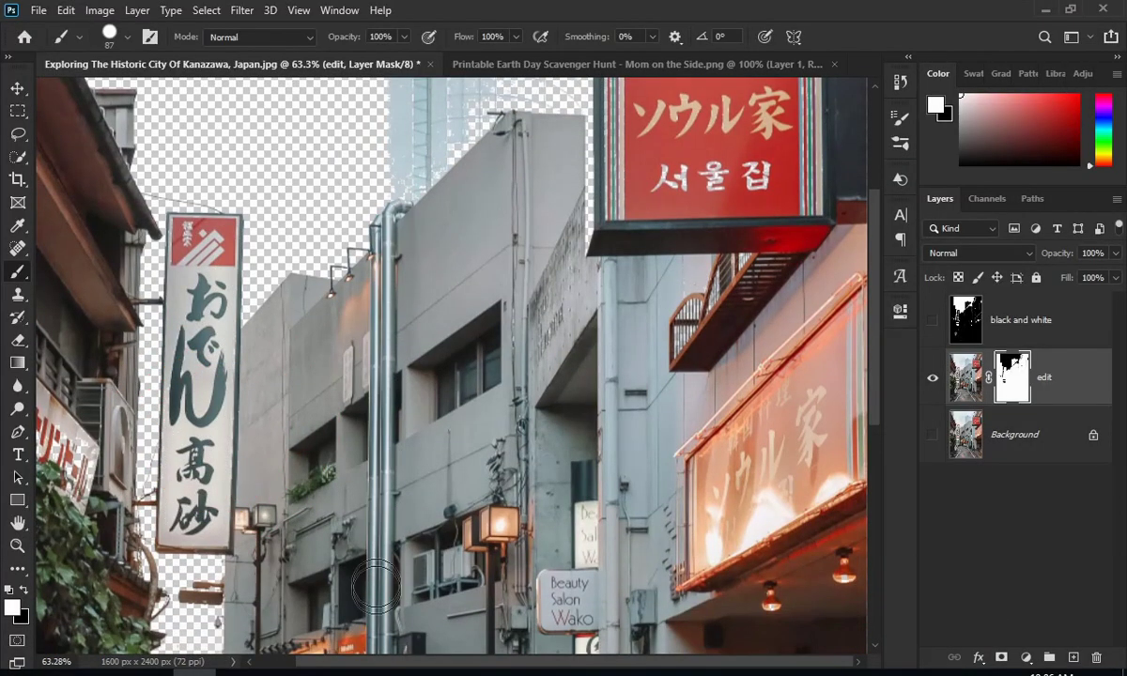
{"action": "left_click_drag", "start_coordinate": [879, 383], "coordinate": [884, 282]}
{"action": "mouse_move", "coordinate": [667, 77]}
{"action": "left_mouse_down"}
{"action": "mouse_move", "coordinate": [634, 235]}
{"action": "mouse_move", "coordinate": [846, 246]}
{"action": "left_mouse_up"}
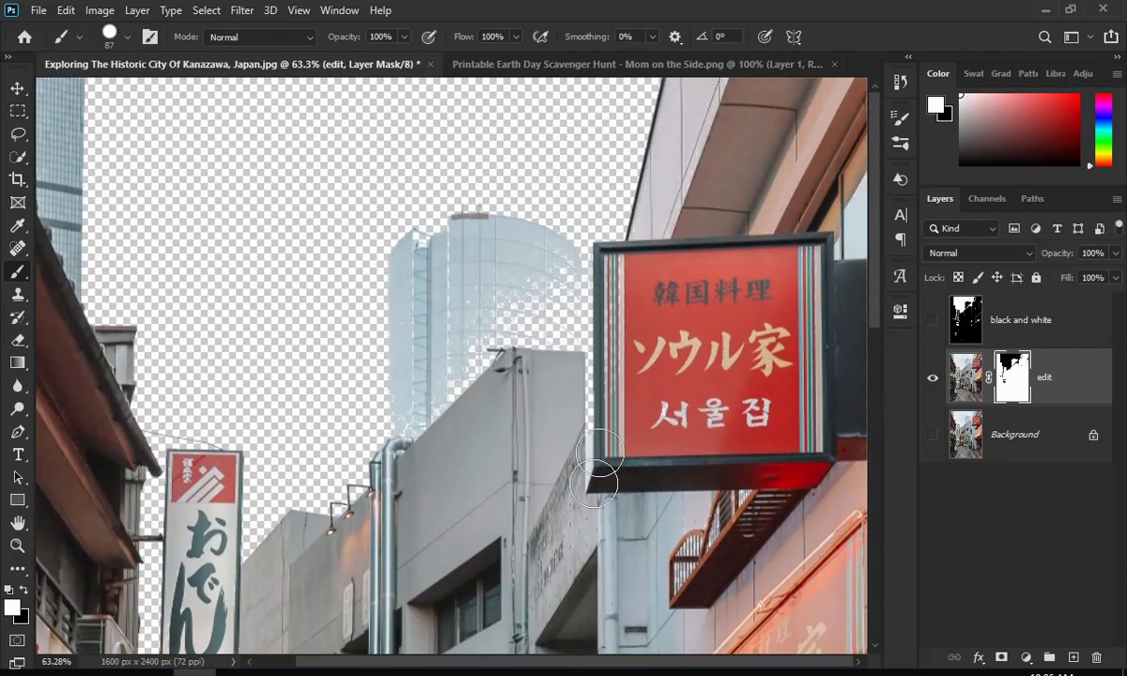
{"action": "key", "text": "ctrl+z"}
{"action": "mouse_move", "coordinate": [709, 146]}
{"action": "left_mouse_down"}
{"action": "mouse_move", "coordinate": [700, 183]}
{"action": "mouse_move", "coordinate": [606, 282]}
{"action": "mouse_move", "coordinate": [620, 413]}
{"action": "mouse_move", "coordinate": [709, 347]}
{"action": "mouse_move", "coordinate": [799, 184]}
{"action": "left_mouse_up"}
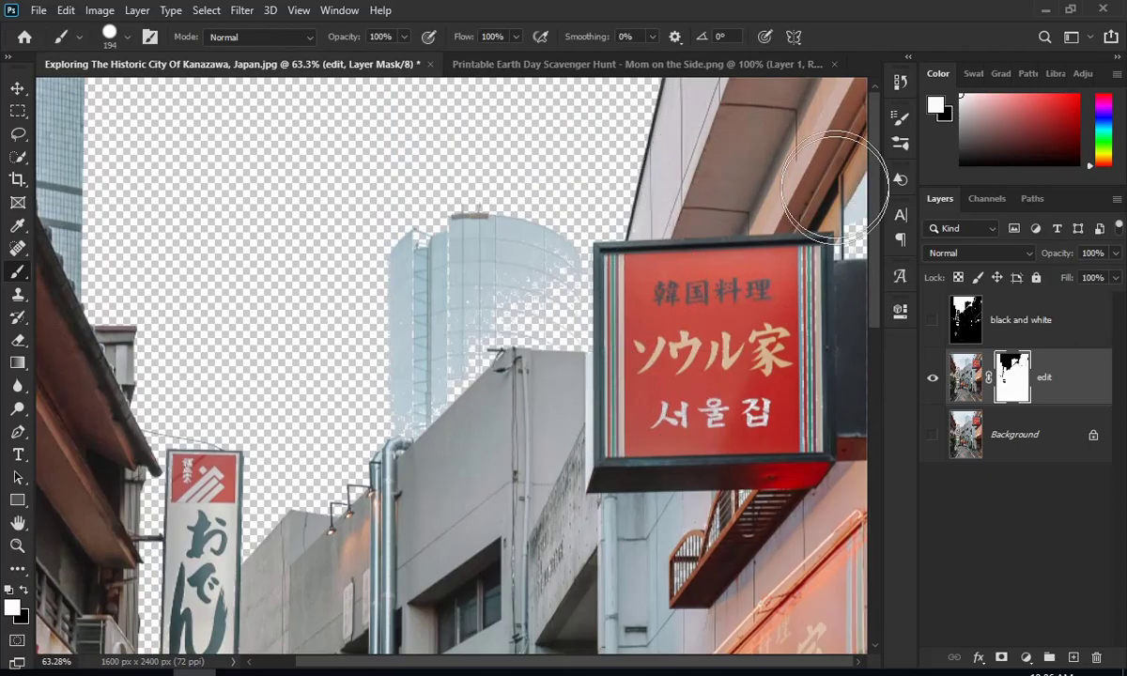
{"action": "mouse_move", "coordinate": [547, 271]}
{"action": "left_mouse_down"}
{"action": "mouse_move", "coordinate": [549, 360]}
{"action": "mouse_move", "coordinate": [546, 304]}
{"action": "mouse_move", "coordinate": [458, 329]}
{"action": "mouse_move", "coordinate": [427, 289]}
{"action": "mouse_move", "coordinate": [415, 452]}
{"action": "left_mouse_up"}
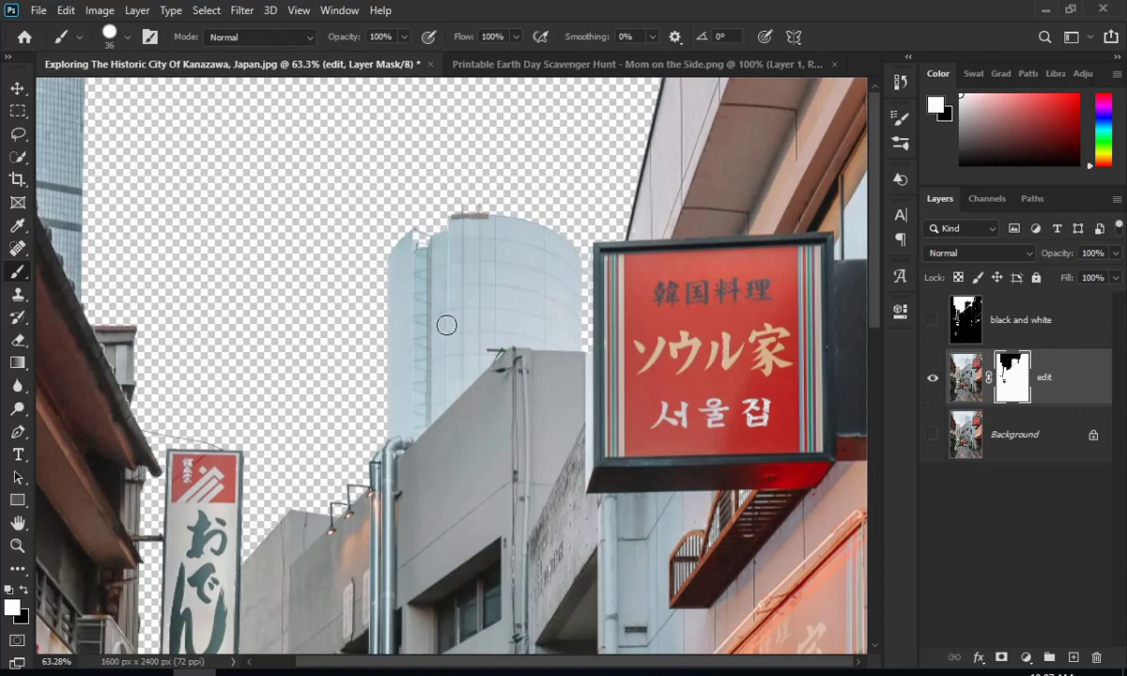
Step: Zoom back out to view the whole image
{"action": "left_click_drag", "start_coordinate": [226, 669], "coordinate": [206, 669]}
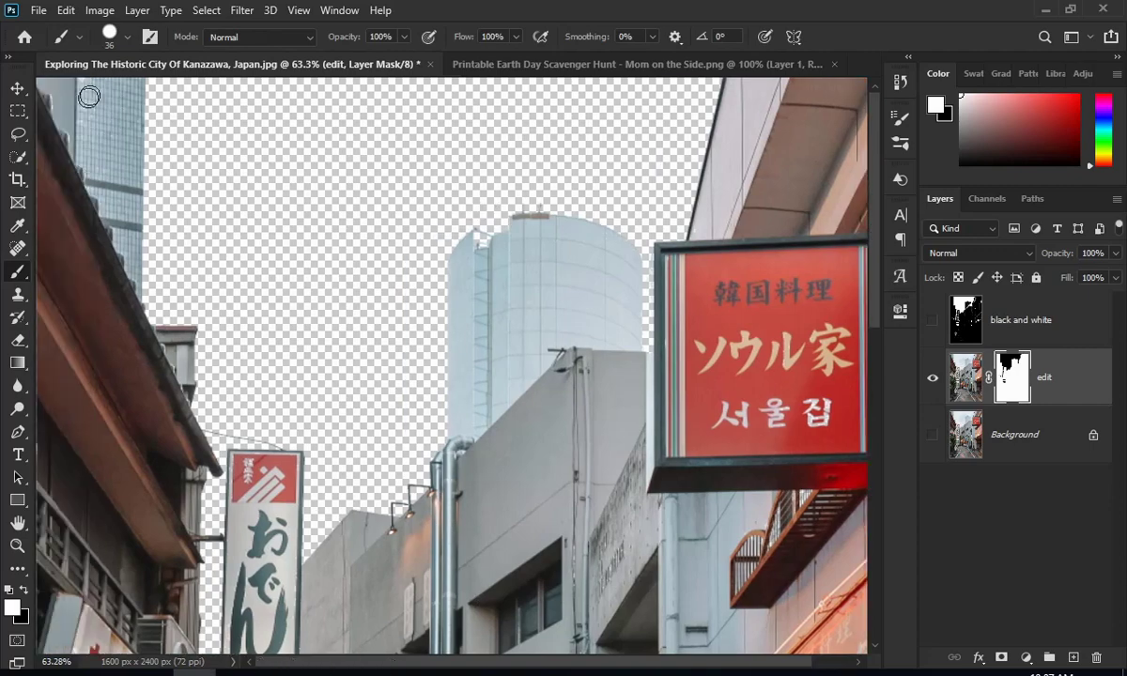
{"action": "scroll", "coordinate": [817, 404], "scroll_direction": "down", "scroll_amount": 5}
{"action": "scroll", "coordinate": [814, 437], "scroll_direction": "down", "scroll_amount": 3}
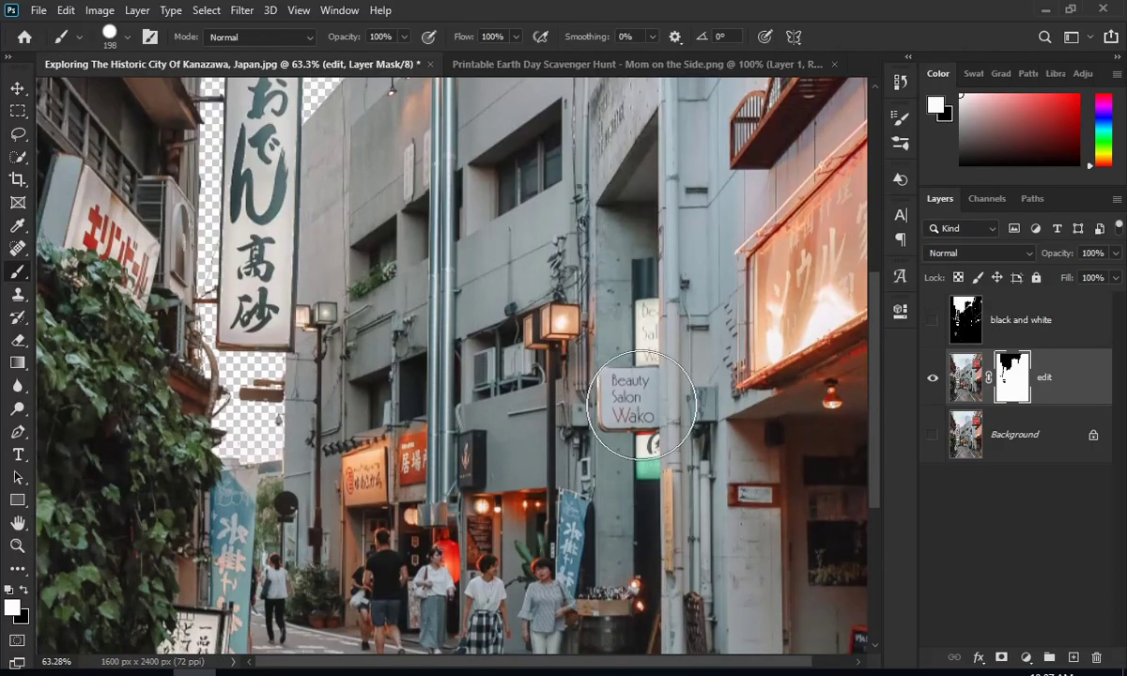
{"action": "key", "text": "z"}
{"action": "scroll", "coordinate": [456, 347], "scroll_direction": "down", "scroll_amount": 4}
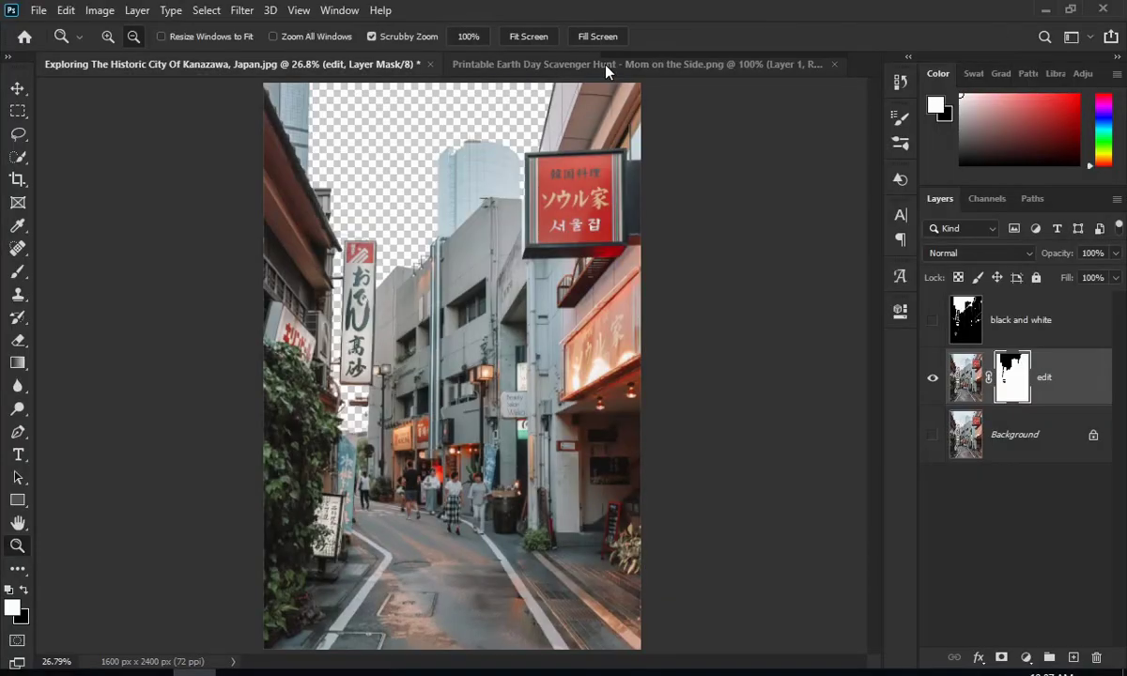
Step: Unlock the cloud sky layer and move it into the Kanazawa document beneath the edit layer
{"action": "left_click", "coordinate": [604, 63]}
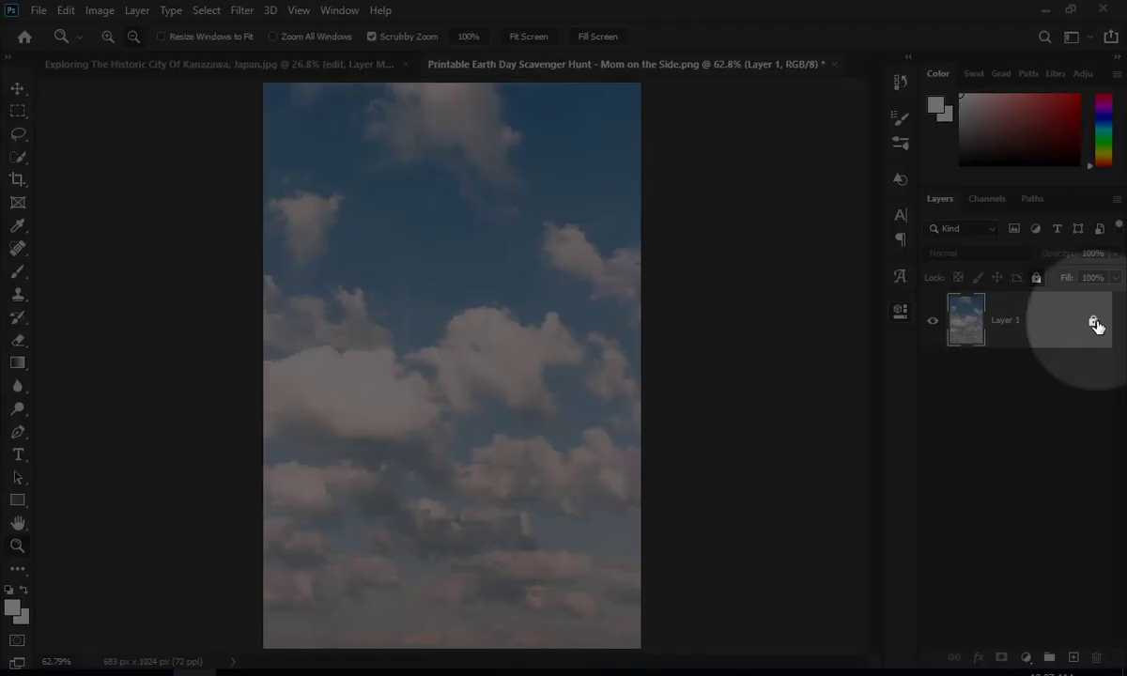
{"action": "left_click", "coordinate": [1094, 323]}
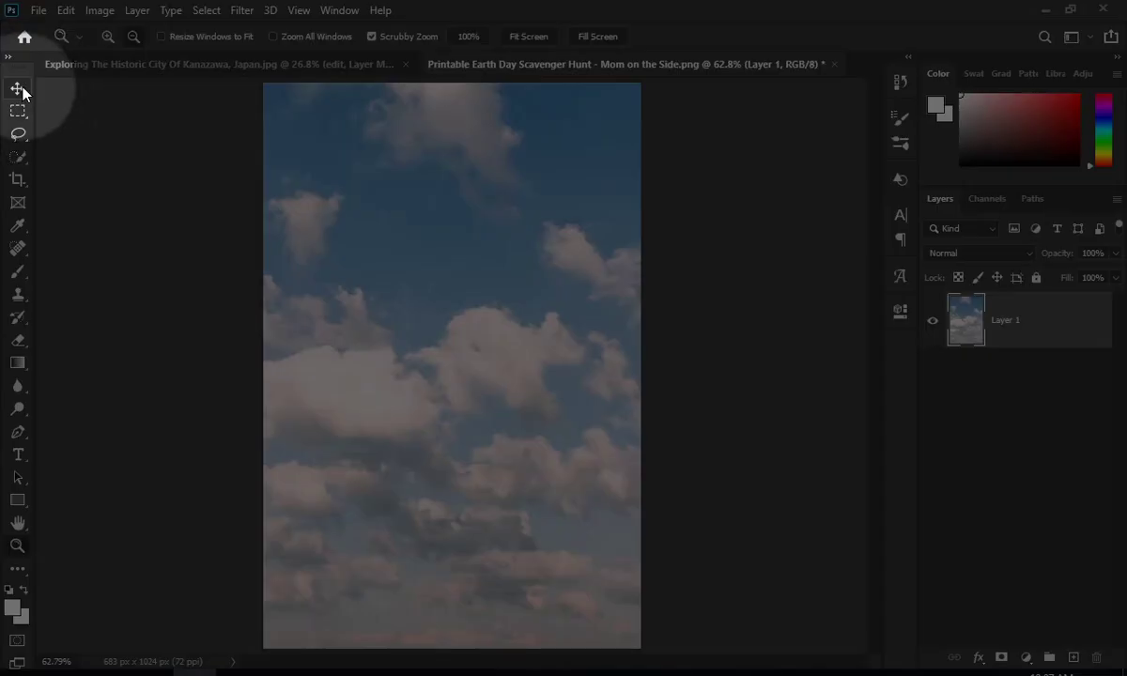
{"action": "left_click", "coordinate": [18, 89]}
{"action": "left_click_drag", "start_coordinate": [312, 173], "coordinate": [406, 234]}
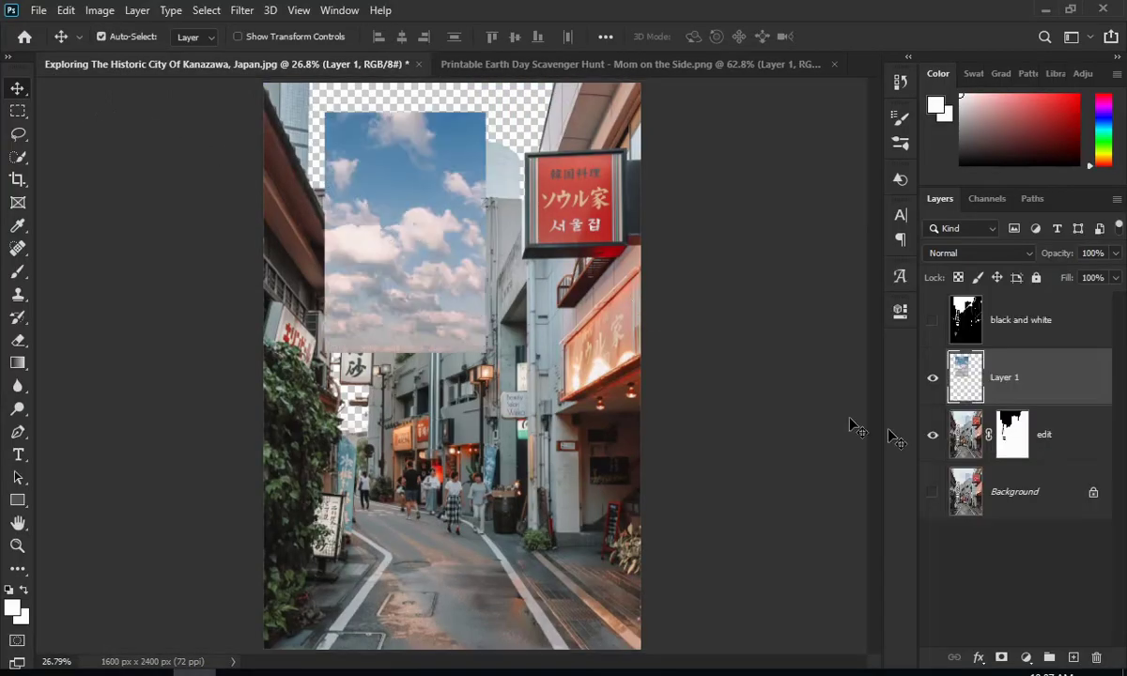
{"action": "left_click_drag", "start_coordinate": [1038, 376], "coordinate": [1033, 463]}
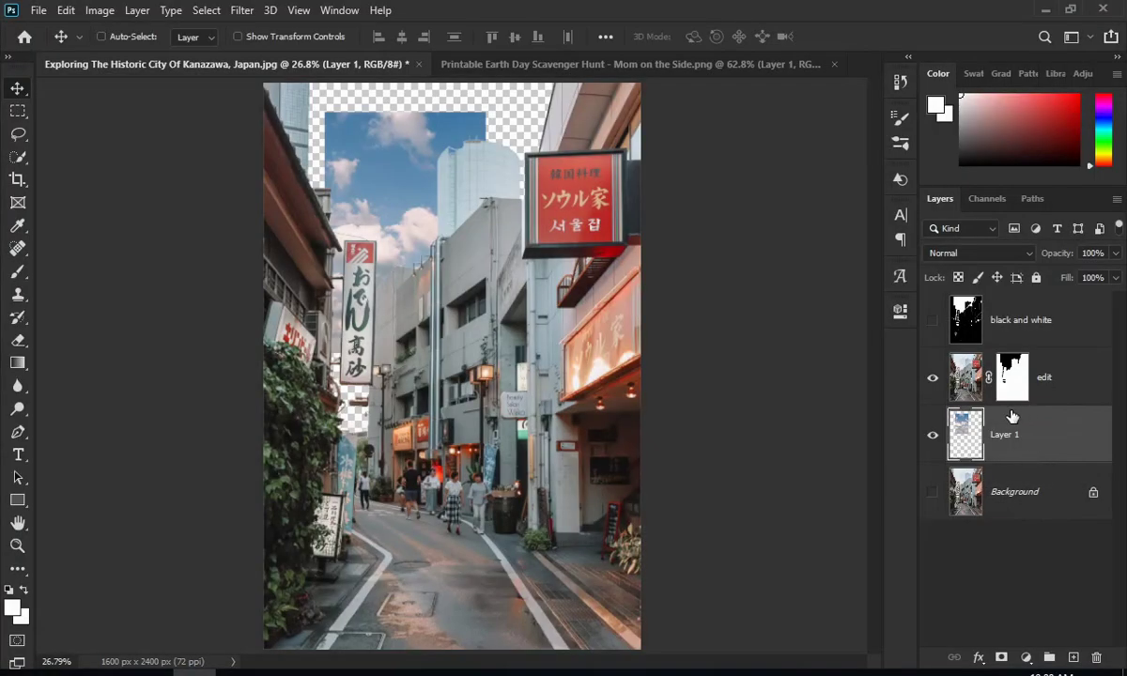
Step: Free-transform the clouds larger and slightly lower to fill the sky area
{"action": "key", "text": "ctrl+t"}
{"action": "mouse_move", "coordinate": [405, 231]}
{"action": "left_mouse_down"}
{"action": "mouse_move", "coordinate": [448, 355]}
{"action": "mouse_move", "coordinate": [343, 416]}
{"action": "mouse_move", "coordinate": [414, 406]}
{"action": "left_mouse_up"}
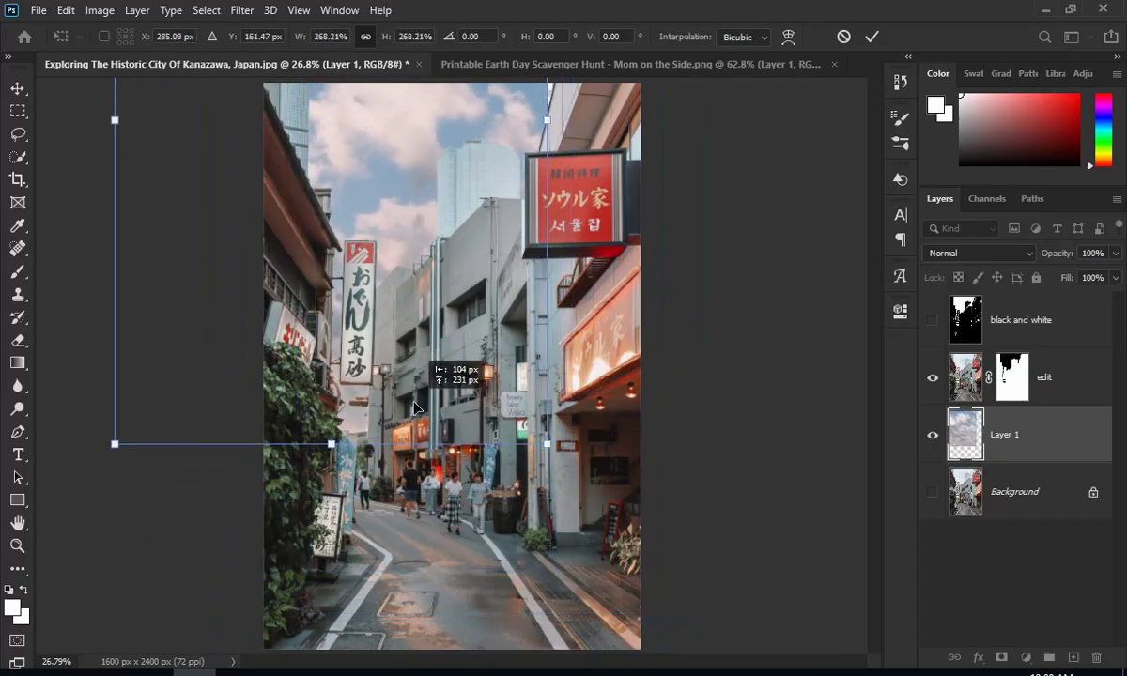
{"action": "left_click_drag", "start_coordinate": [414, 405], "coordinate": [427, 431]}
{"action": "key", "text": "Return"}
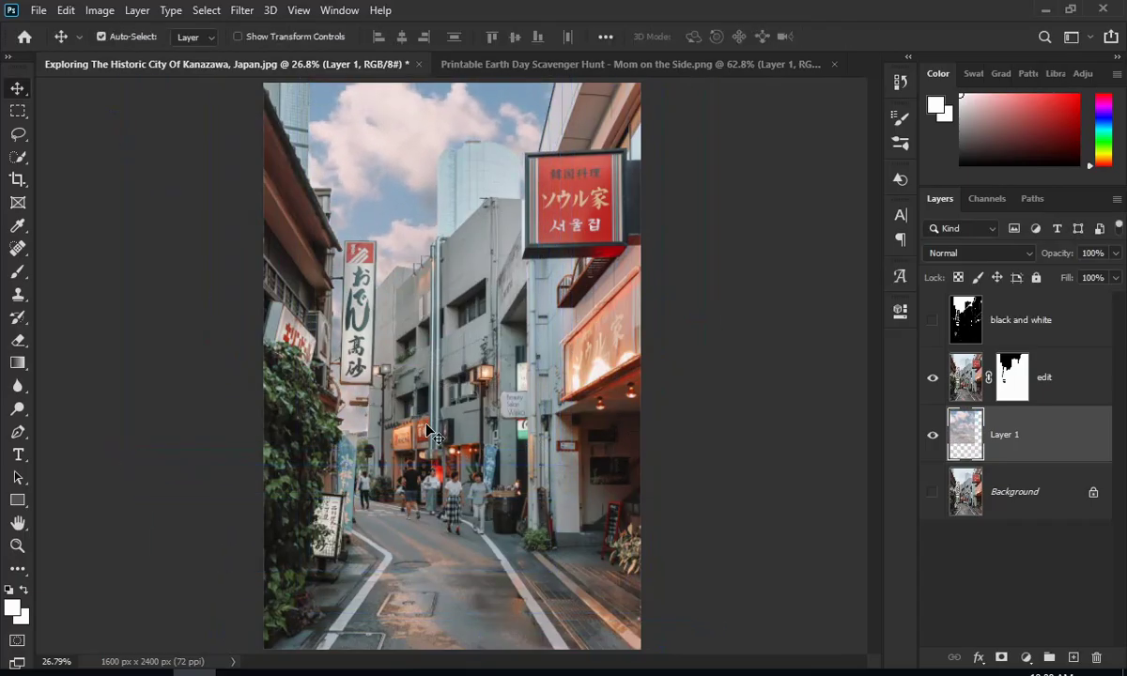
Step: Delete the black and white layer
{"action": "left_click", "coordinate": [1085, 340]}
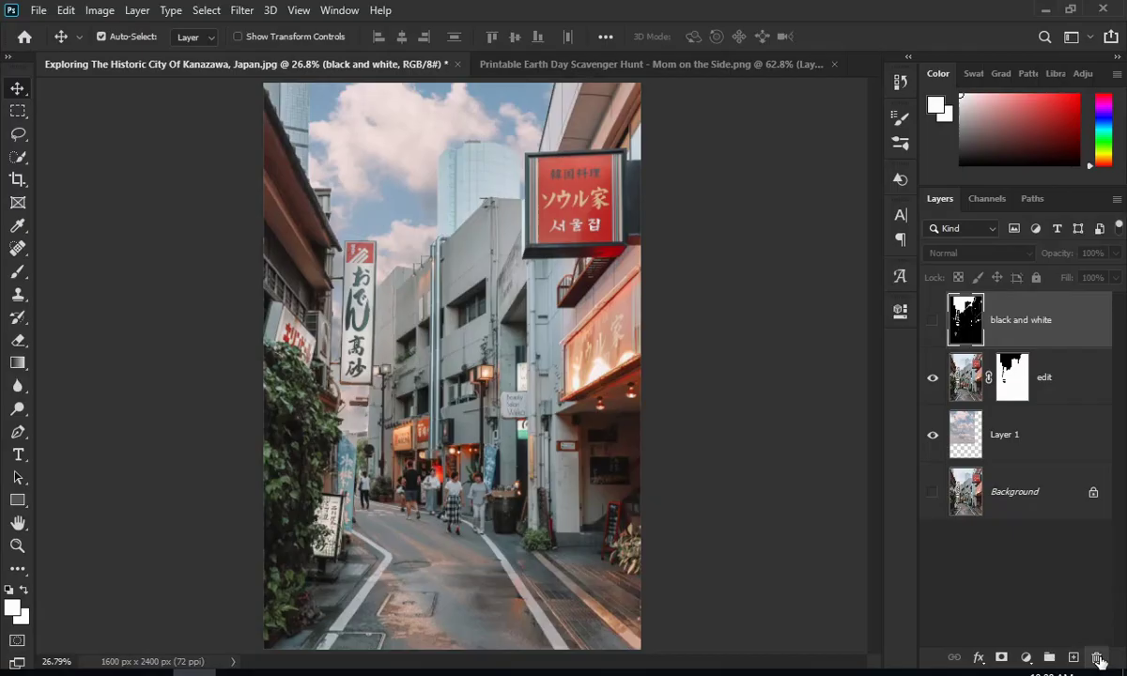
{"action": "left_click", "coordinate": [1097, 658]}
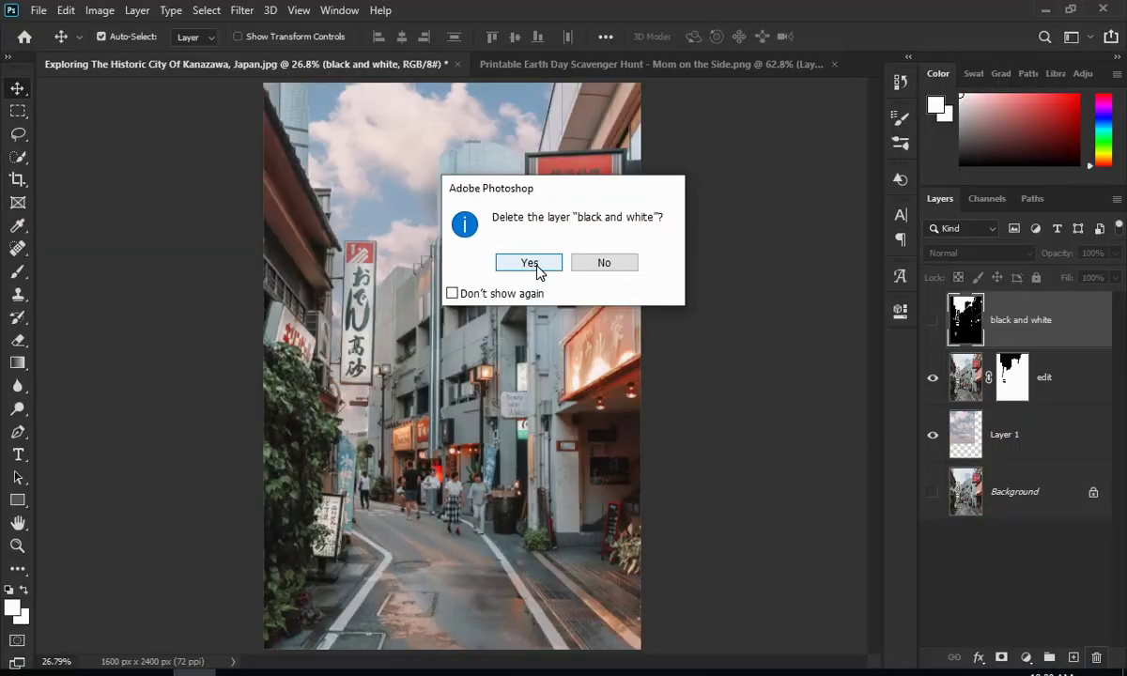
{"action": "left_click", "coordinate": [537, 266]}
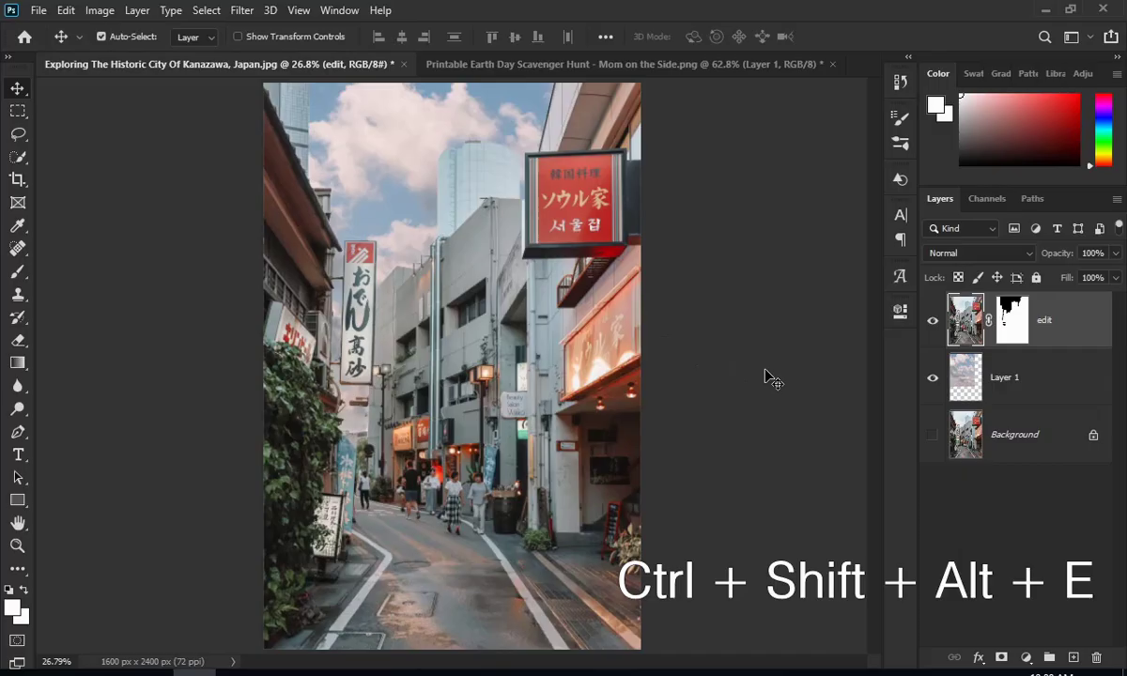
Step: Stamp the visible layers into Layer 2, duplicate it, and open the Camera Raw Filter
{"action": "key", "text": "ctrl+shift+alt+e"}
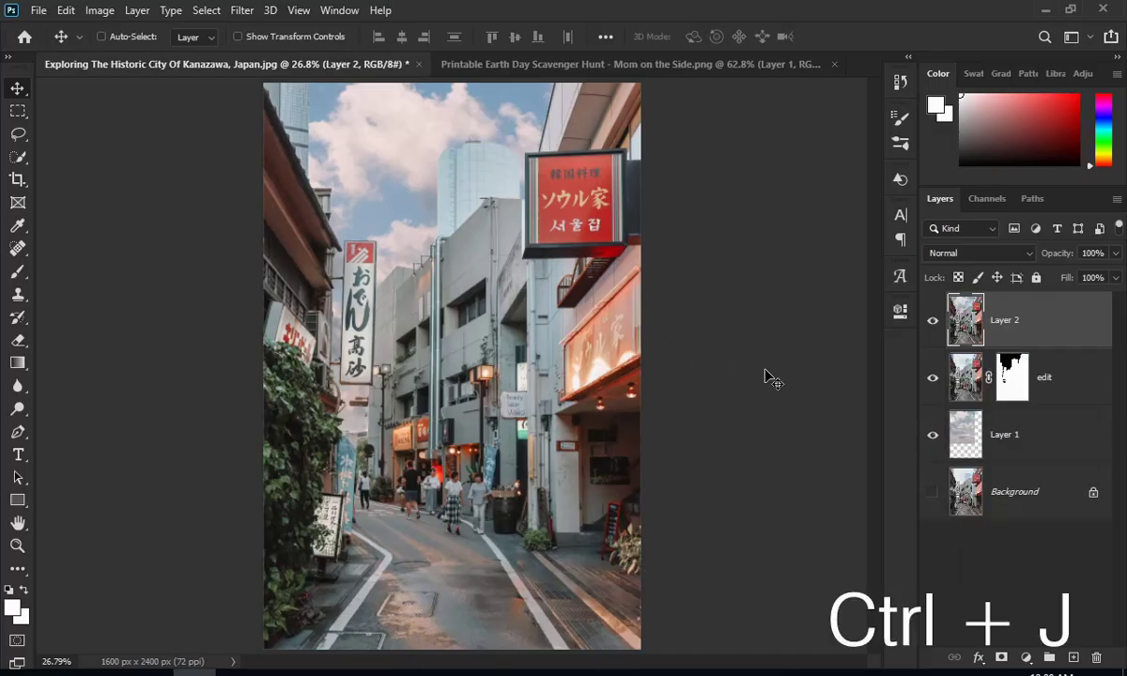
{"action": "key", "text": "ctrl+j"}
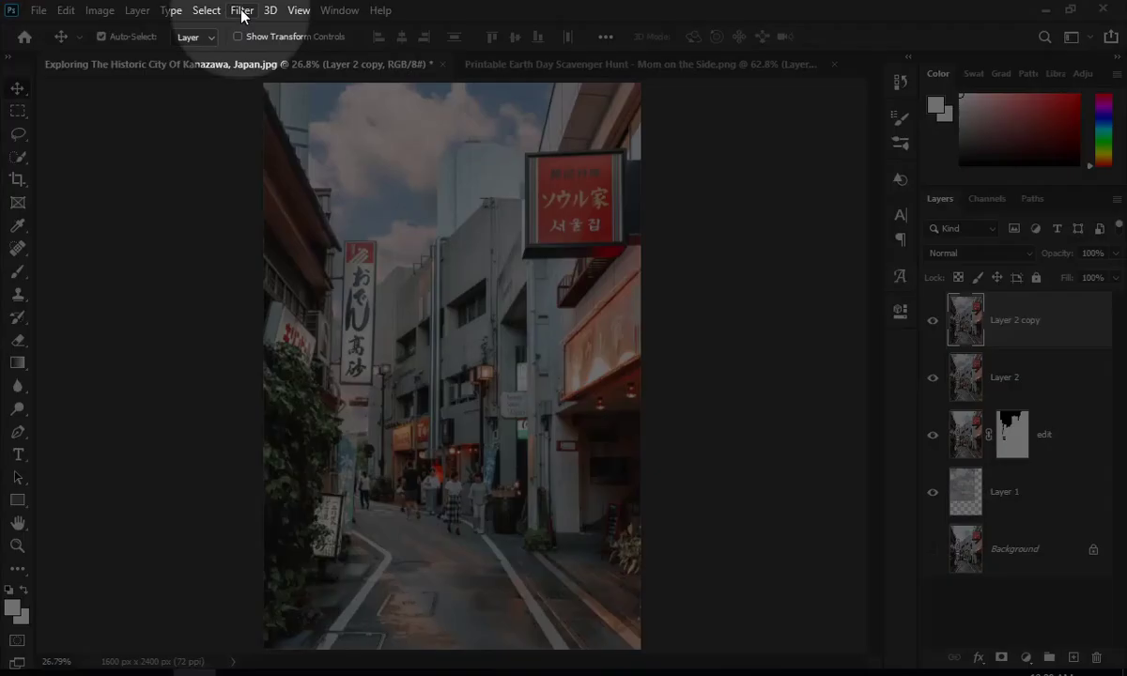
{"action": "left_click", "coordinate": [239, 10]}
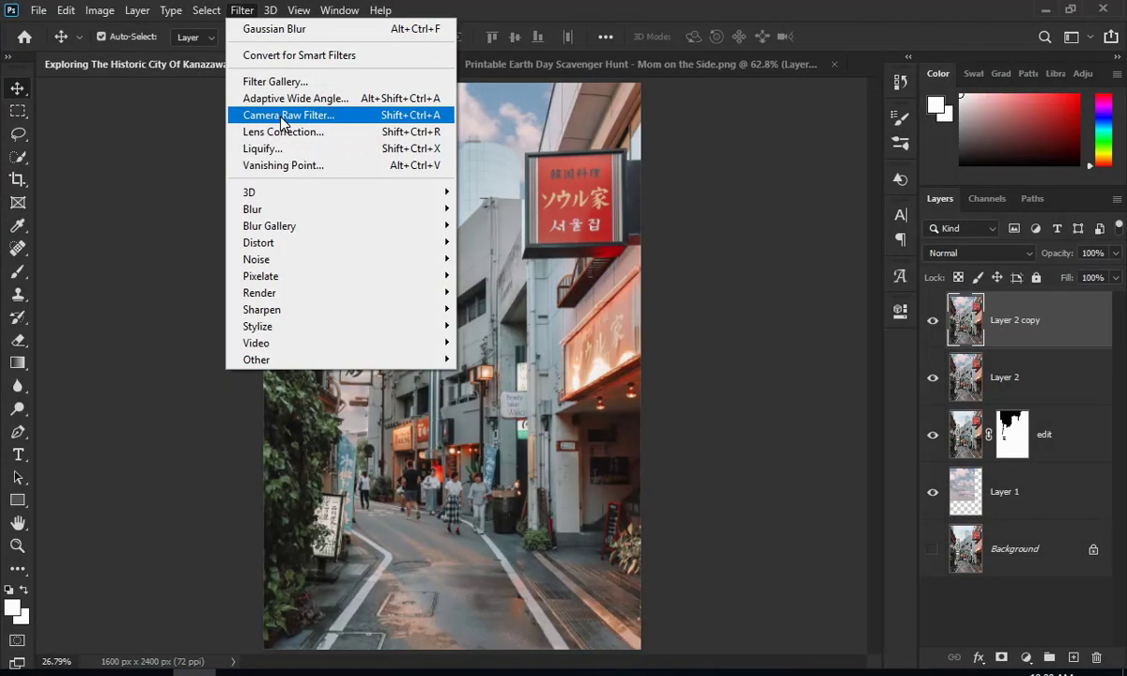
{"action": "left_click", "coordinate": [281, 122]}
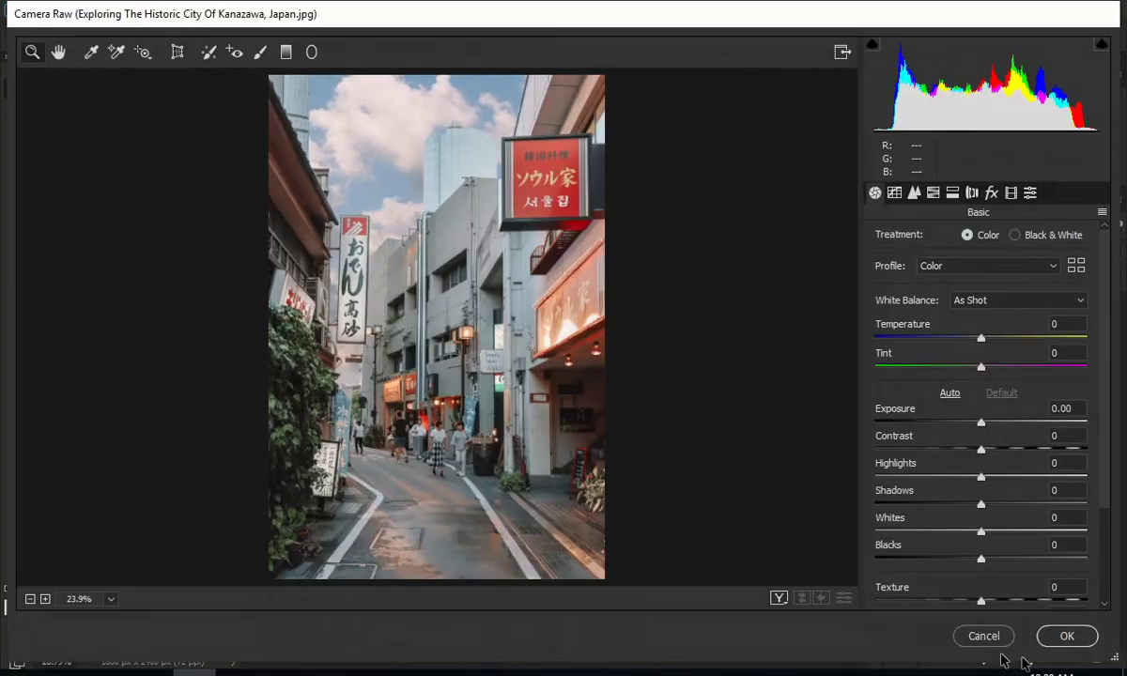
Step: Set Temperature -22, Tint -29, Exposure +0.65, Highlights -98 and Shadows +44
{"action": "left_click_drag", "start_coordinate": [1110, 660], "coordinate": [1119, 667]}
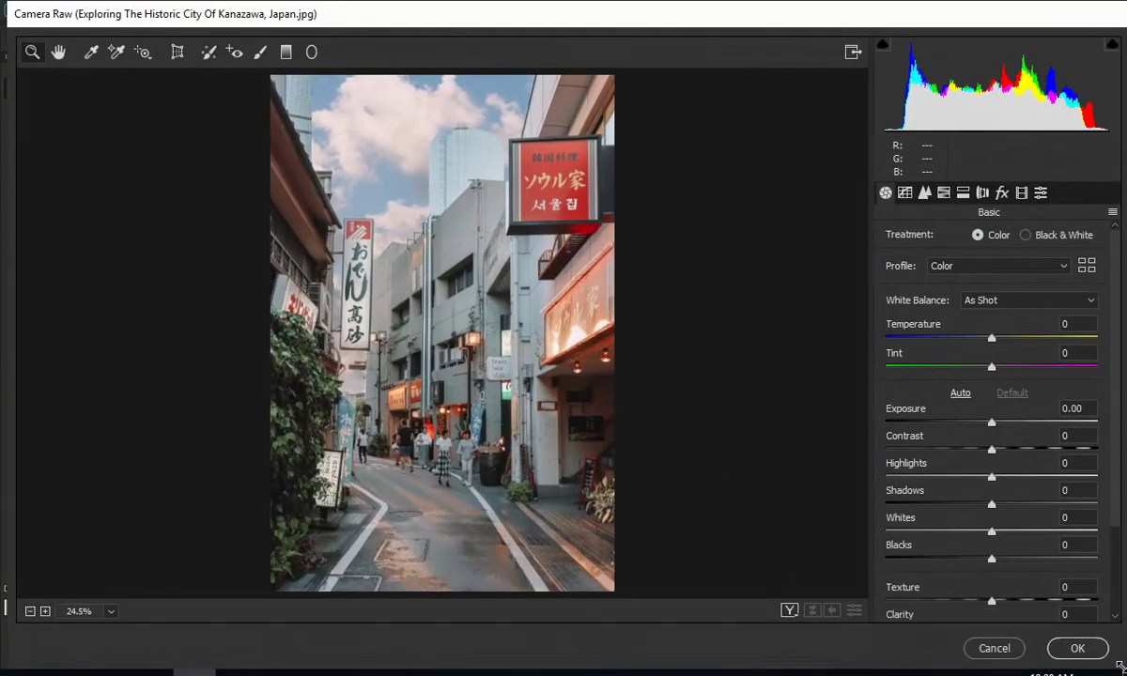
{"action": "left_click_drag", "start_coordinate": [996, 346], "coordinate": [973, 349]}
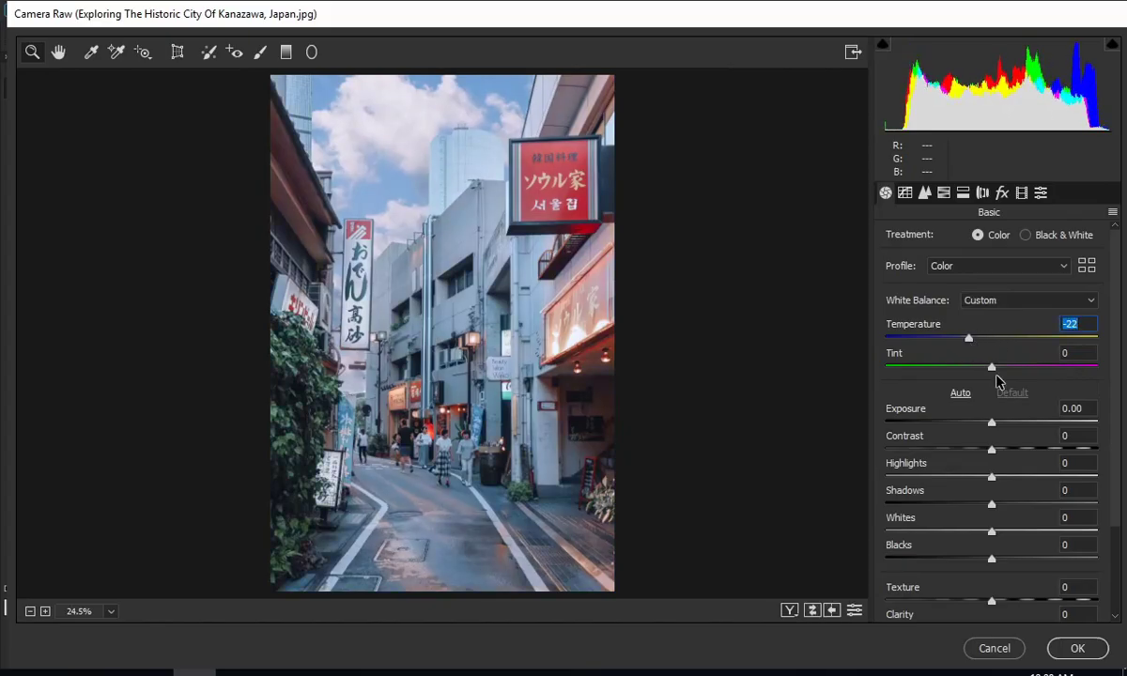
{"action": "left_click_drag", "start_coordinate": [991, 371], "coordinate": [977, 376]}
{"action": "mouse_move", "coordinate": [991, 424]}
{"action": "left_mouse_down"}
{"action": "mouse_move", "coordinate": [1007, 426]}
{"action": "mouse_move", "coordinate": [1005, 478]}
{"action": "mouse_move", "coordinate": [890, 491]}
{"action": "left_mouse_up"}
{"action": "left_click_drag", "start_coordinate": [992, 504], "coordinate": [1034, 507]}
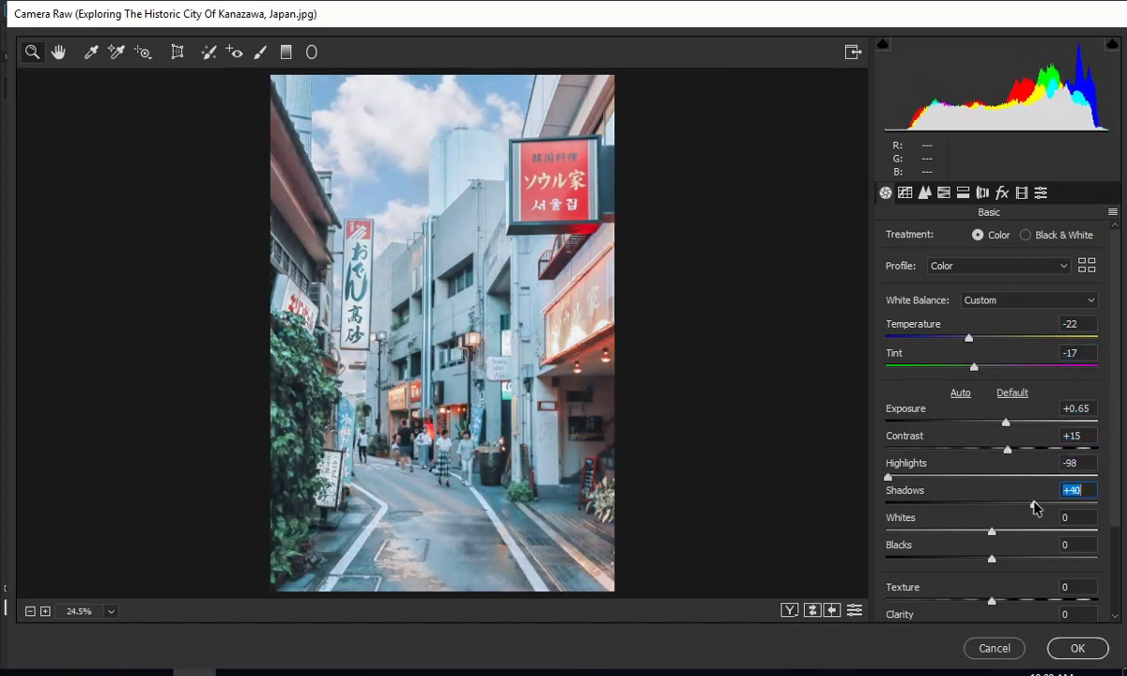
Step: Set Whites -80, Blacks +59, Texture +13 and Vibrance +92 with slight saturation
{"action": "scroll", "coordinate": [1111, 498], "scroll_direction": "down", "scroll_amount": 3}
{"action": "left_click_drag", "start_coordinate": [992, 421], "coordinate": [907, 421]}
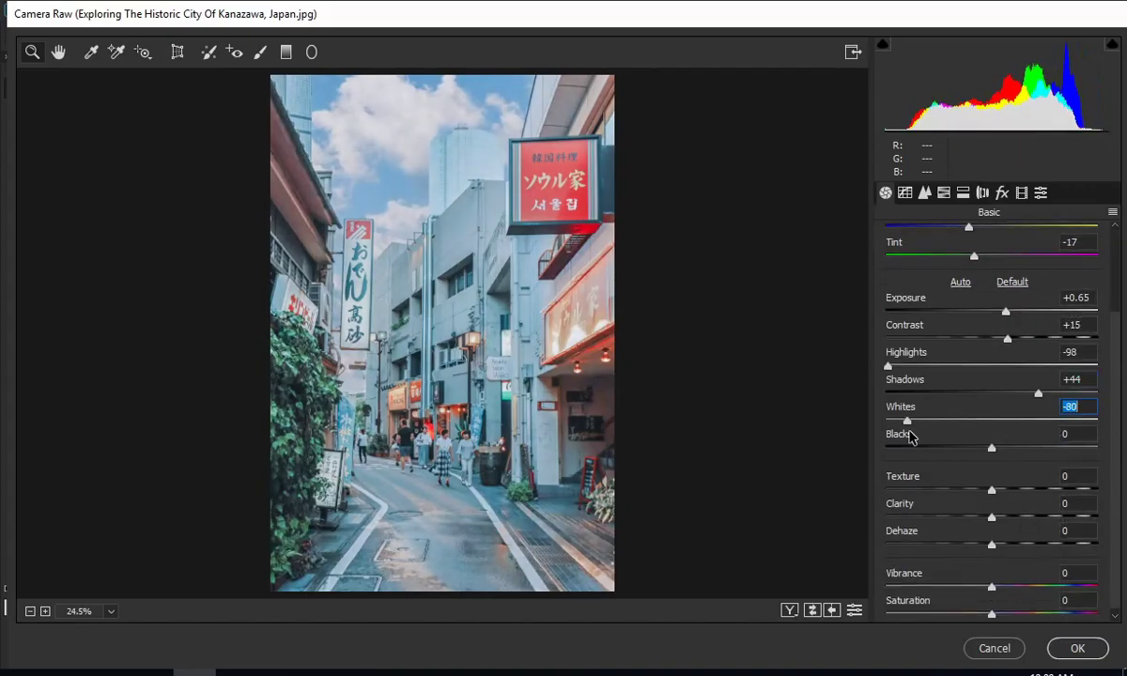
{"action": "left_click_drag", "start_coordinate": [992, 447], "coordinate": [1054, 447]}
{"action": "mouse_move", "coordinate": [992, 483]}
{"action": "left_mouse_down"}
{"action": "mouse_move", "coordinate": [980, 484]}
{"action": "mouse_move", "coordinate": [980, 511]}
{"action": "mouse_move", "coordinate": [1004, 538]}
{"action": "left_mouse_up"}
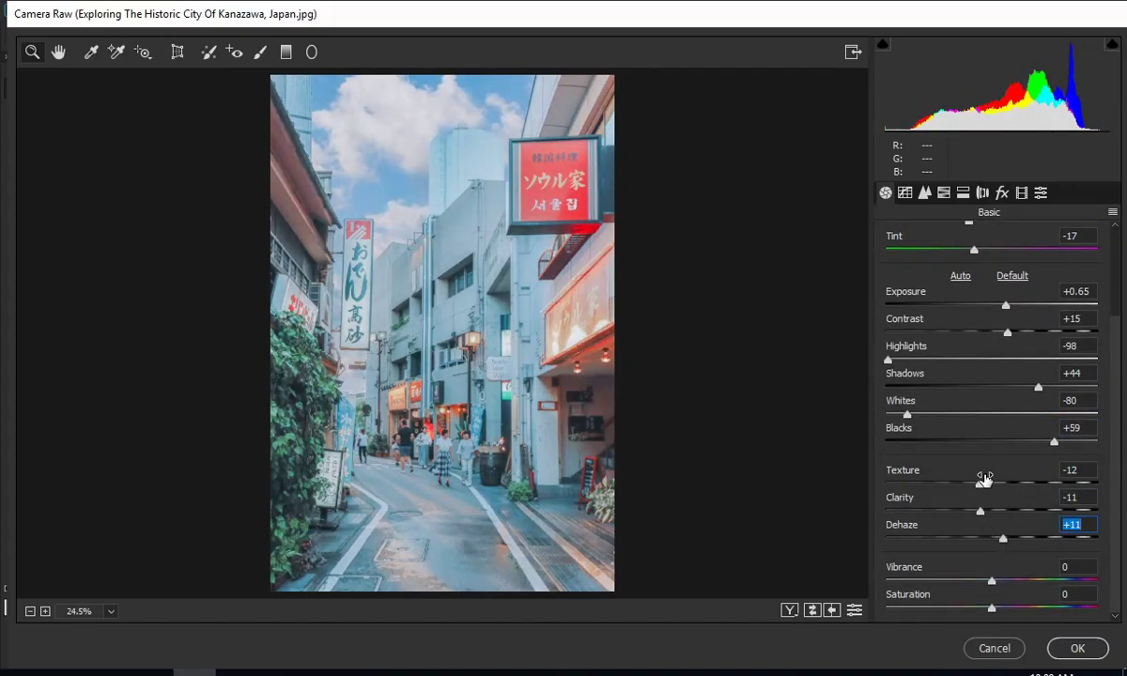
{"action": "left_click_drag", "start_coordinate": [984, 487], "coordinate": [1005, 484]}
{"action": "mouse_move", "coordinate": [992, 581]}
{"action": "left_mouse_down"}
{"action": "mouse_move", "coordinate": [1106, 576]}
{"action": "mouse_move", "coordinate": [1089, 581]}
{"action": "left_mouse_up"}
{"action": "left_click_drag", "start_coordinate": [991, 609], "coordinate": [996, 608]}
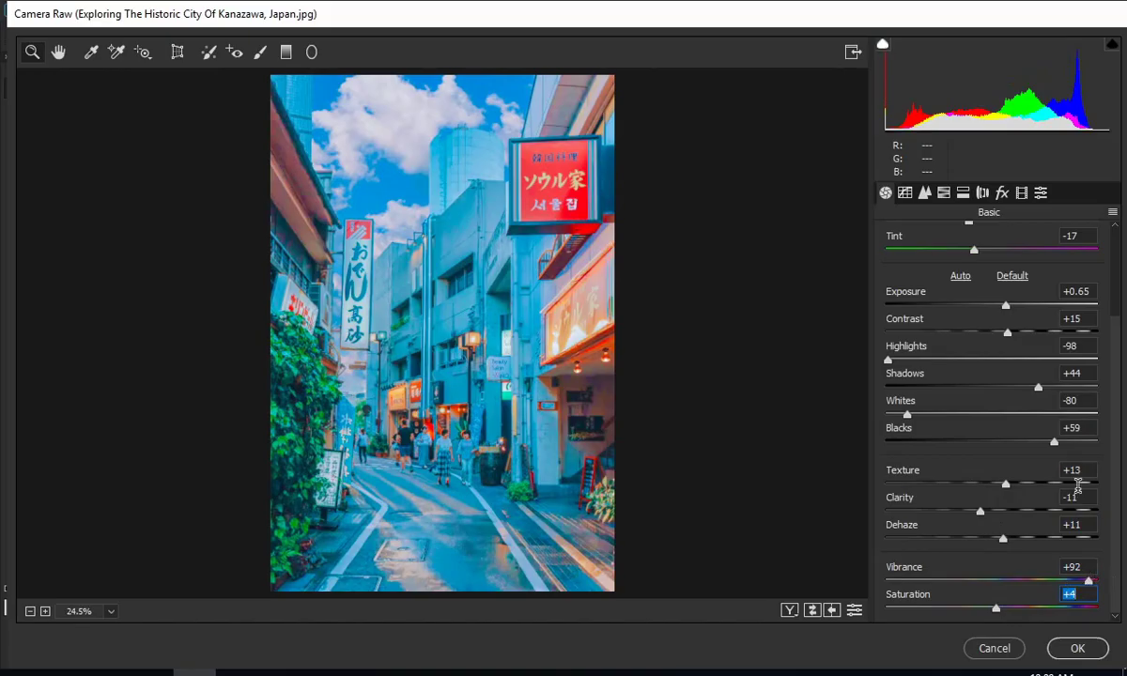
{"action": "scroll", "coordinate": [1078, 485], "scroll_direction": "up", "scroll_amount": 3}
{"action": "left_click_drag", "start_coordinate": [974, 367], "coordinate": [962, 374]}
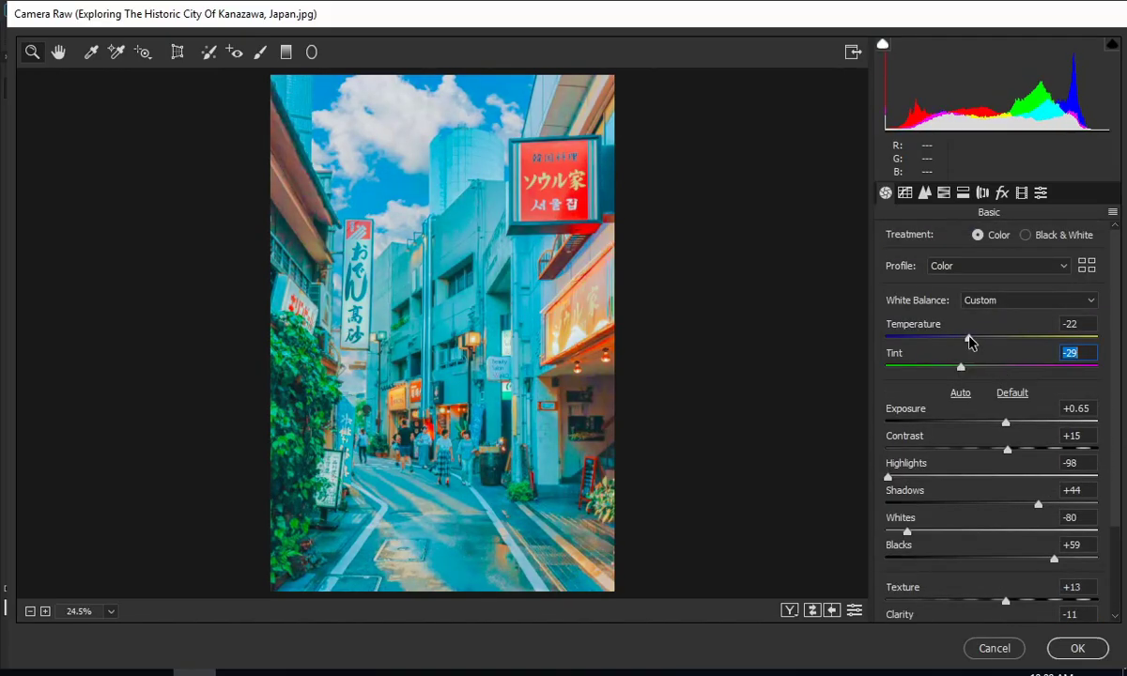
{"action": "left_click", "coordinate": [971, 338]}
Step: Raise the Tone Curve Highlights to +15 and lift the Lights and Darks
{"action": "left_click", "coordinate": [926, 193]}
{"action": "left_click_drag", "start_coordinate": [998, 523], "coordinate": [1060, 524]}
{"action": "mouse_move", "coordinate": [999, 552]}
{"action": "left_mouse_down"}
{"action": "mouse_move", "coordinate": [1020, 554]}
{"action": "mouse_move", "coordinate": [982, 611]}
{"action": "left_mouse_up"}
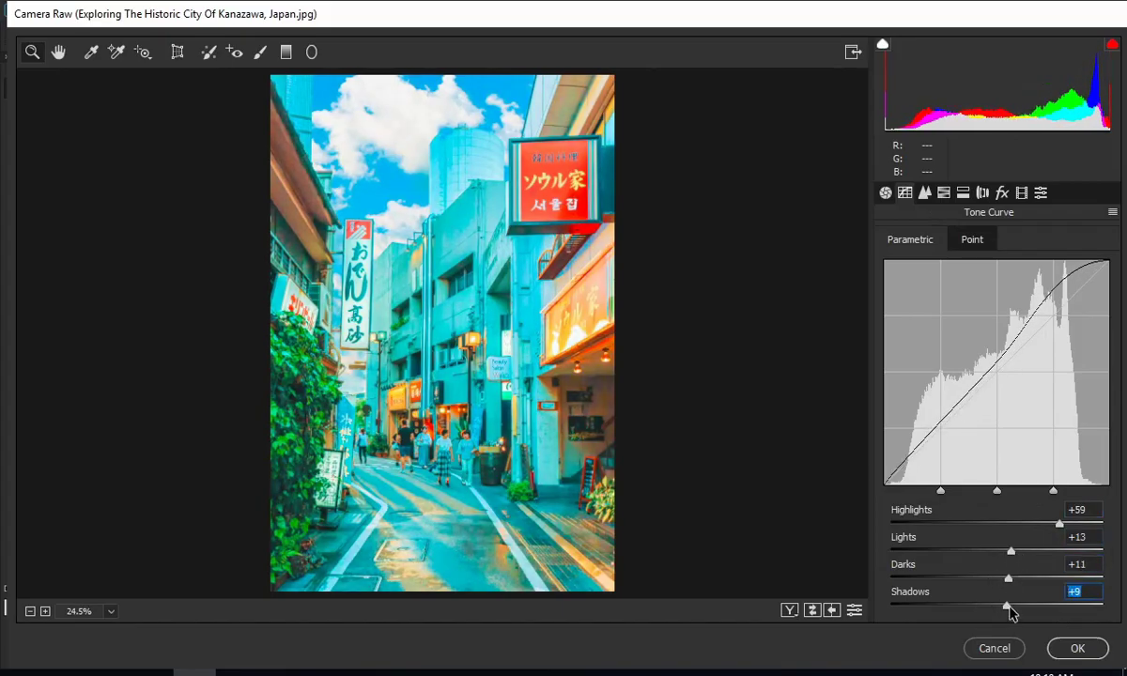
Step: Shift HSL hues: Reds -55, Oranges -37, Greens -100, Aquas +61, plus Blues, Purples, Magentas
{"action": "left_click", "coordinate": [926, 193]}
{"action": "left_click", "coordinate": [944, 192]}
{"action": "left_click_drag", "start_coordinate": [999, 305], "coordinate": [938, 305]}
{"action": "mouse_move", "coordinate": [998, 333]}
{"action": "left_mouse_down"}
{"action": "mouse_move", "coordinate": [958, 333]}
{"action": "mouse_move", "coordinate": [972, 333]}
{"action": "mouse_move", "coordinate": [898, 361]}
{"action": "mouse_move", "coordinate": [940, 362]}
{"action": "left_mouse_up"}
{"action": "mouse_move", "coordinate": [998, 390]}
{"action": "left_mouse_down"}
{"action": "mouse_move", "coordinate": [1099, 390]}
{"action": "mouse_move", "coordinate": [892, 391]}
{"action": "left_mouse_up"}
{"action": "left_click_drag", "start_coordinate": [1001, 424], "coordinate": [1061, 420]}
{"action": "mouse_move", "coordinate": [998, 449]}
{"action": "left_mouse_down"}
{"action": "mouse_move", "coordinate": [1089, 451]}
{"action": "mouse_move", "coordinate": [1059, 454]}
{"action": "left_mouse_up"}
{"action": "mouse_move", "coordinate": [998, 478]}
{"action": "left_mouse_down"}
{"action": "mouse_move", "coordinate": [1024, 478]}
{"action": "mouse_move", "coordinate": [1031, 507]}
{"action": "left_mouse_up"}
Step: Boost HSL saturation to Yellows +34 and Greens +58
{"action": "left_click", "coordinate": [957, 239]}
{"action": "mouse_move", "coordinate": [997, 360]}
{"action": "left_mouse_down"}
{"action": "mouse_move", "coordinate": [1034, 363]}
{"action": "mouse_move", "coordinate": [1001, 393]}
{"action": "mouse_move", "coordinate": [1043, 391]}
{"action": "left_mouse_up"}
{"action": "left_click", "coordinate": [962, 192]}
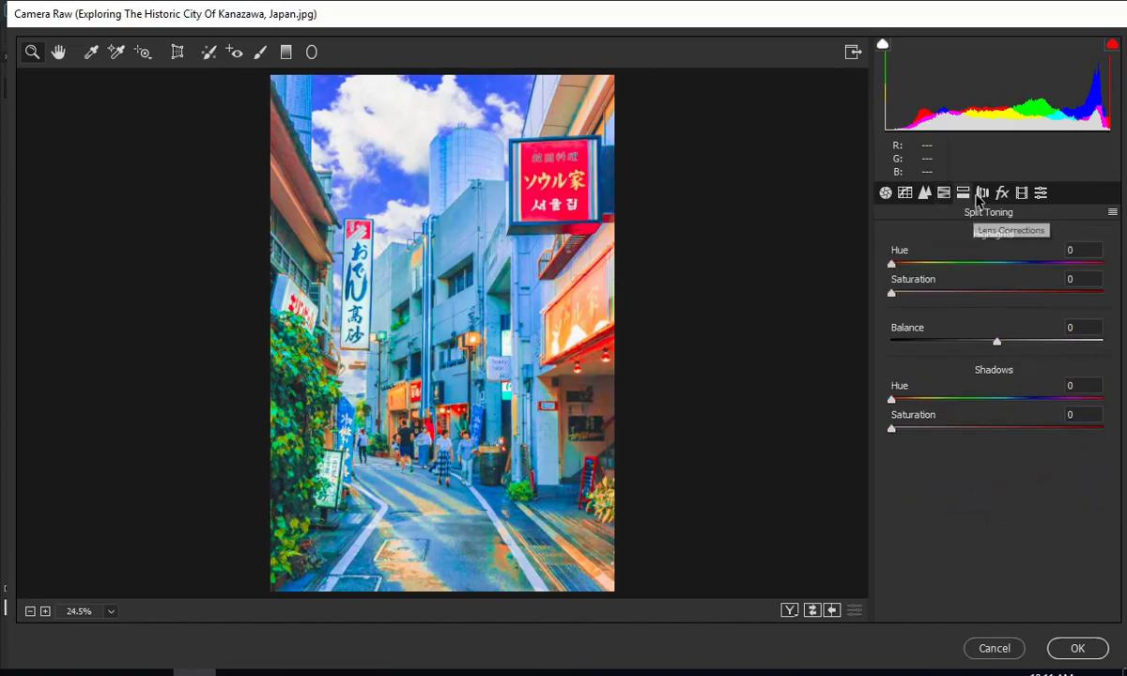
Step: Give the highlights a pink-purple split tone at saturation 32, with Shadows Tint +52
{"action": "left_click_drag", "start_coordinate": [892, 293], "coordinate": [976, 294]}
{"action": "mouse_move", "coordinate": [891, 263]}
{"action": "left_mouse_down"}
{"action": "mouse_move", "coordinate": [1087, 264]}
{"action": "mouse_move", "coordinate": [1076, 301]}
{"action": "mouse_move", "coordinate": [1044, 294]}
{"action": "mouse_move", "coordinate": [1076, 295]}
{"action": "left_mouse_up"}
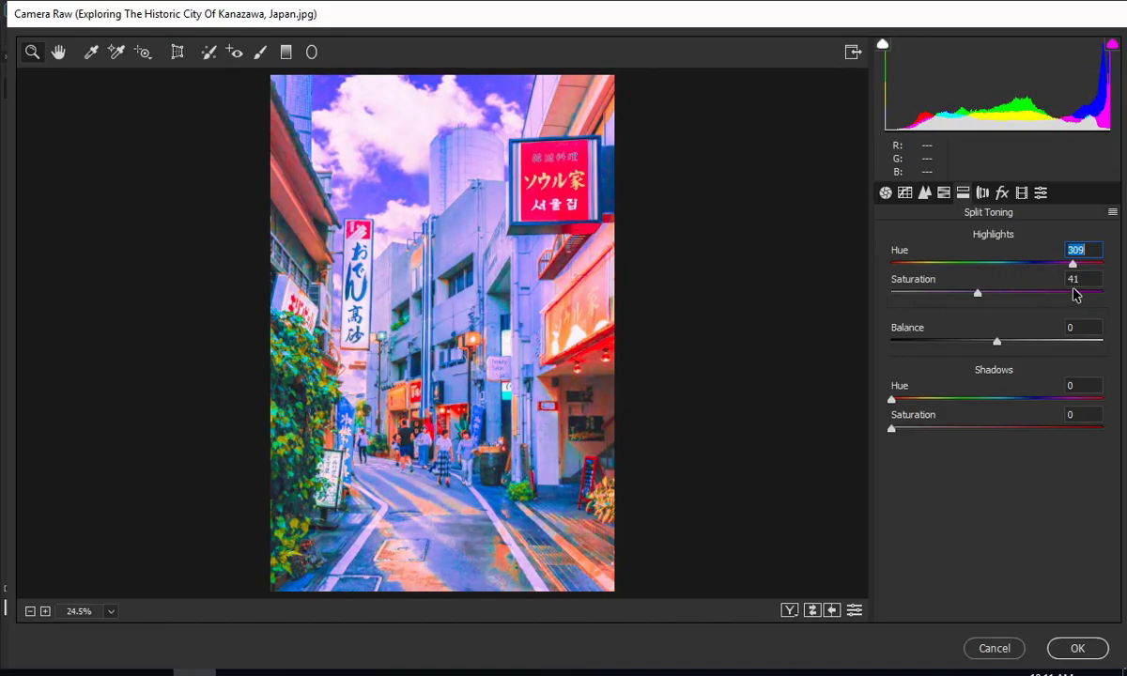
{"action": "left_click", "coordinate": [983, 193]}
{"action": "left_click", "coordinate": [1022, 194]}
{"action": "left_click_drag", "start_coordinate": [996, 307], "coordinate": [1051, 307]}
{"action": "left_click", "coordinate": [982, 192]}
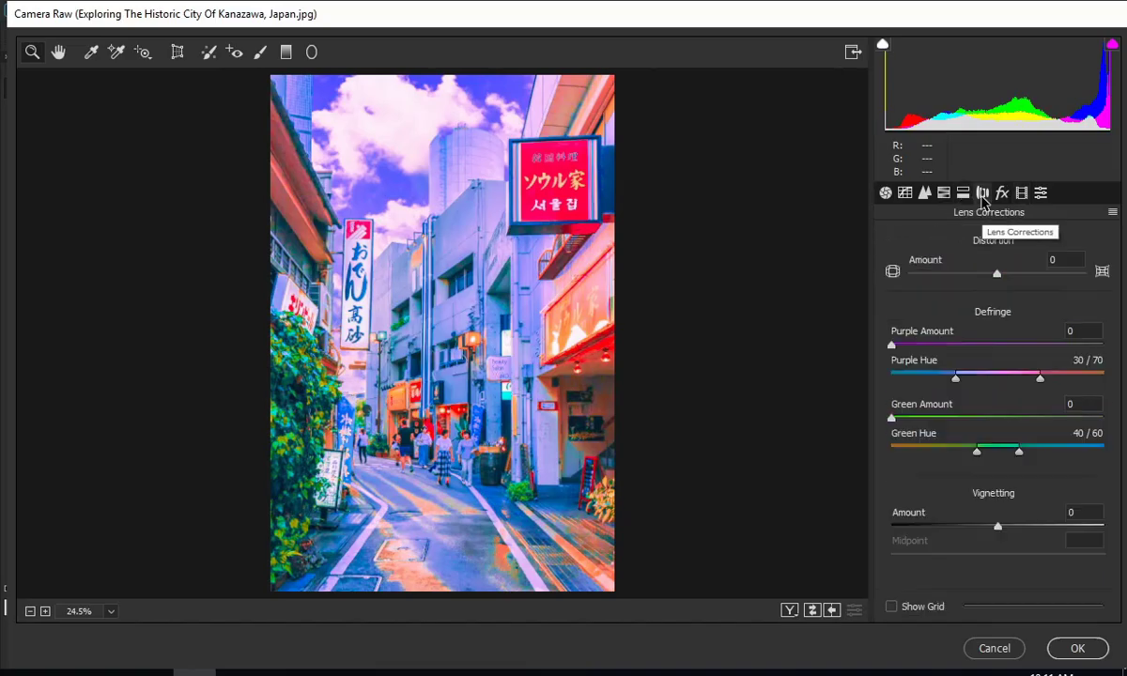
{"action": "left_click", "coordinate": [963, 193]}
{"action": "left_click_drag", "start_coordinate": [978, 296], "coordinate": [960, 308]}
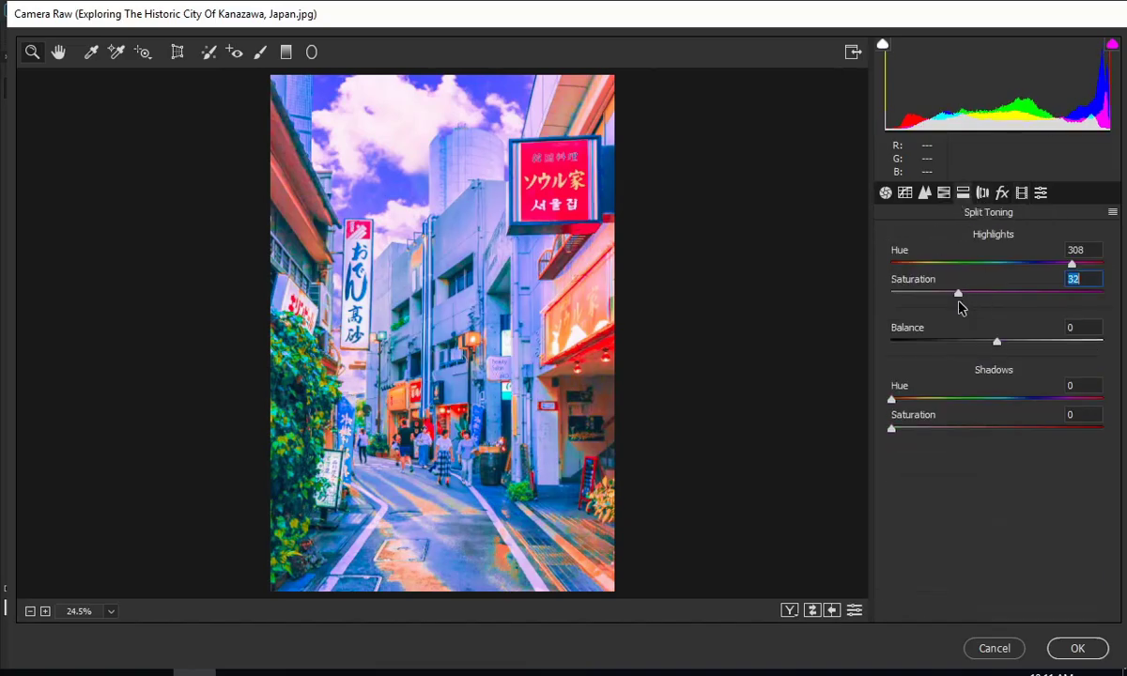
Step: Lower Basic Temperature to -15 and Vibrance to +72
{"action": "left_click", "coordinate": [885, 193]}
{"action": "mouse_move", "coordinate": [999, 351]}
{"action": "left_mouse_down"}
{"action": "mouse_move", "coordinate": [965, 350]}
{"action": "mouse_move", "coordinate": [979, 350]}
{"action": "left_mouse_up"}
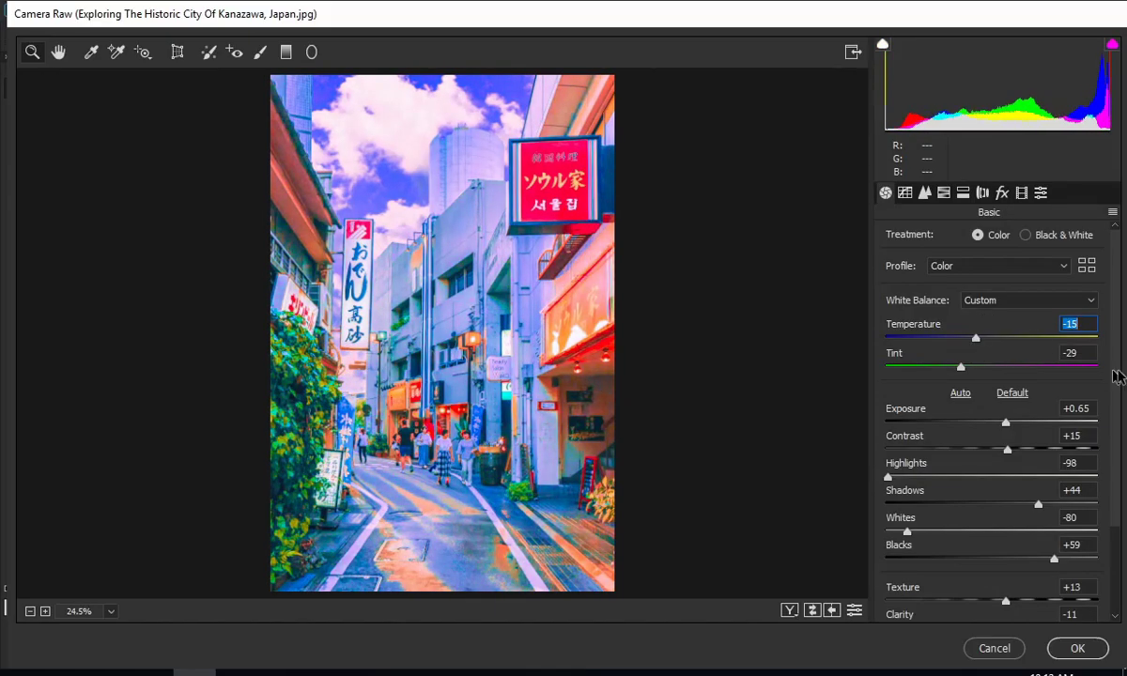
{"action": "scroll", "coordinate": [1101, 423], "scroll_direction": "down", "scroll_amount": 3}
{"action": "left_click_drag", "start_coordinate": [1080, 581], "coordinate": [1072, 592]}
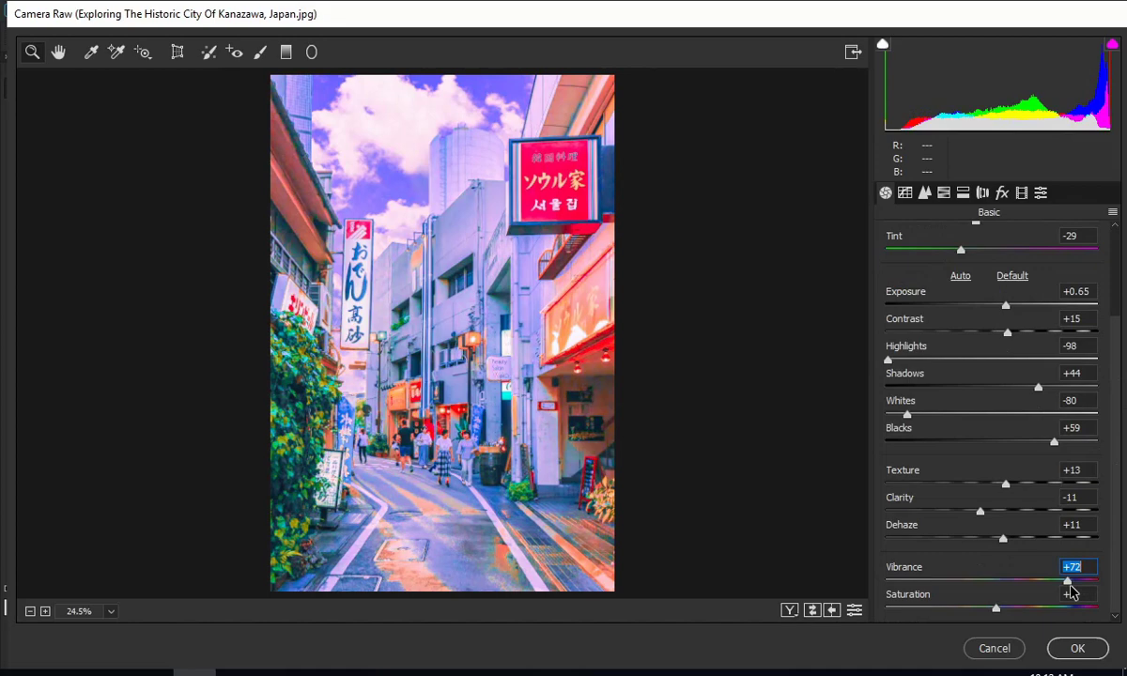
{"action": "scroll", "coordinate": [1040, 281], "scroll_direction": "up", "scroll_amount": 3}
{"action": "scroll", "coordinate": [1040, 231], "scroll_direction": "up", "scroll_amount": 2}
Step: Raise Calibration Shadows Tint to +60 and apply the grade to Layer 2 copy
{"action": "left_click", "coordinate": [1040, 193]}
{"action": "left_click", "coordinate": [1022, 192]}
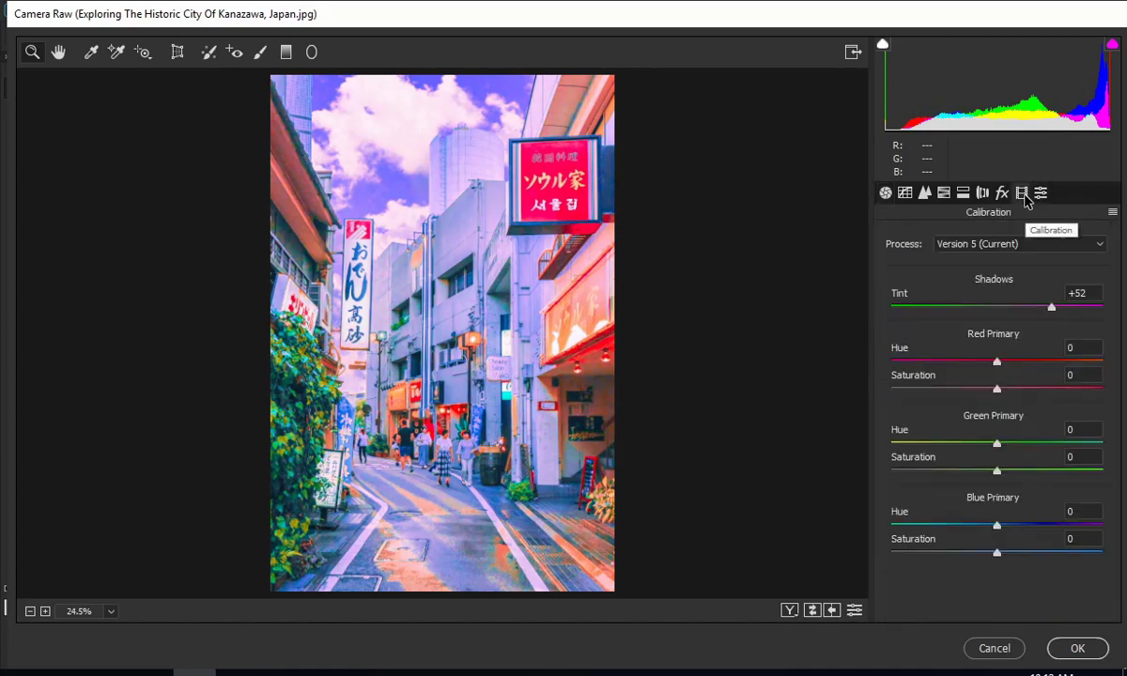
{"action": "left_click_drag", "start_coordinate": [1052, 307], "coordinate": [1061, 307]}
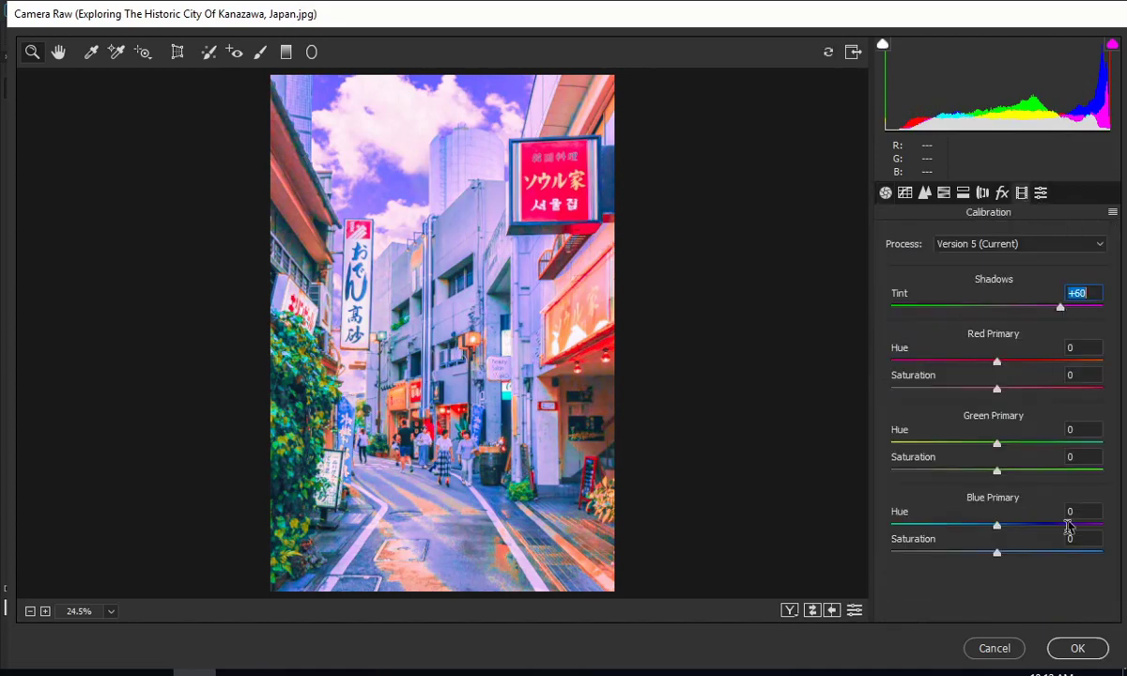
{"action": "left_click", "coordinate": [1077, 649]}
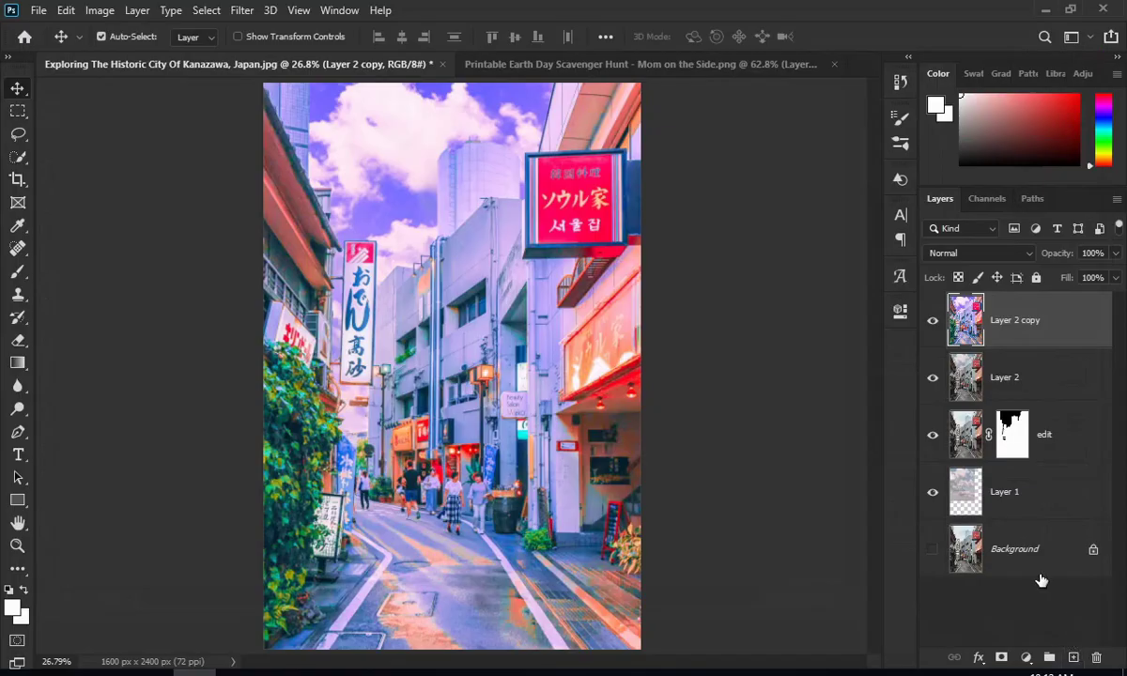
Step: Compare the graded layer on and off, then add a Selective Color adjustment layer
{"action": "left_click", "coordinate": [932, 321]}
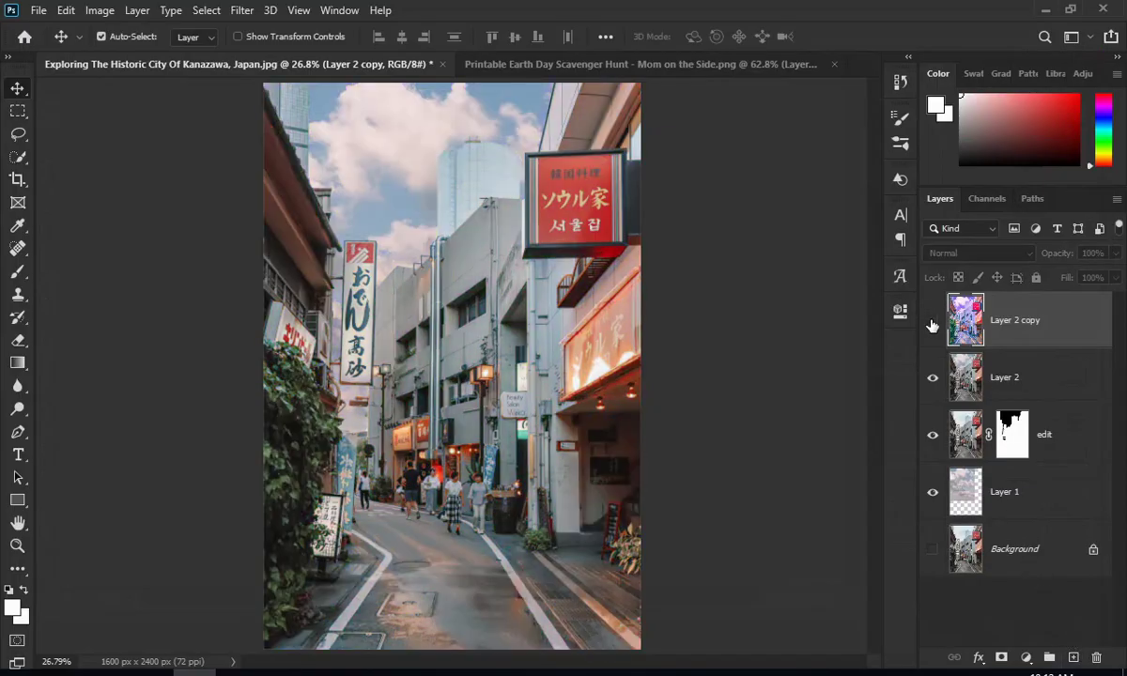
{"action": "left_click", "coordinate": [931, 324]}
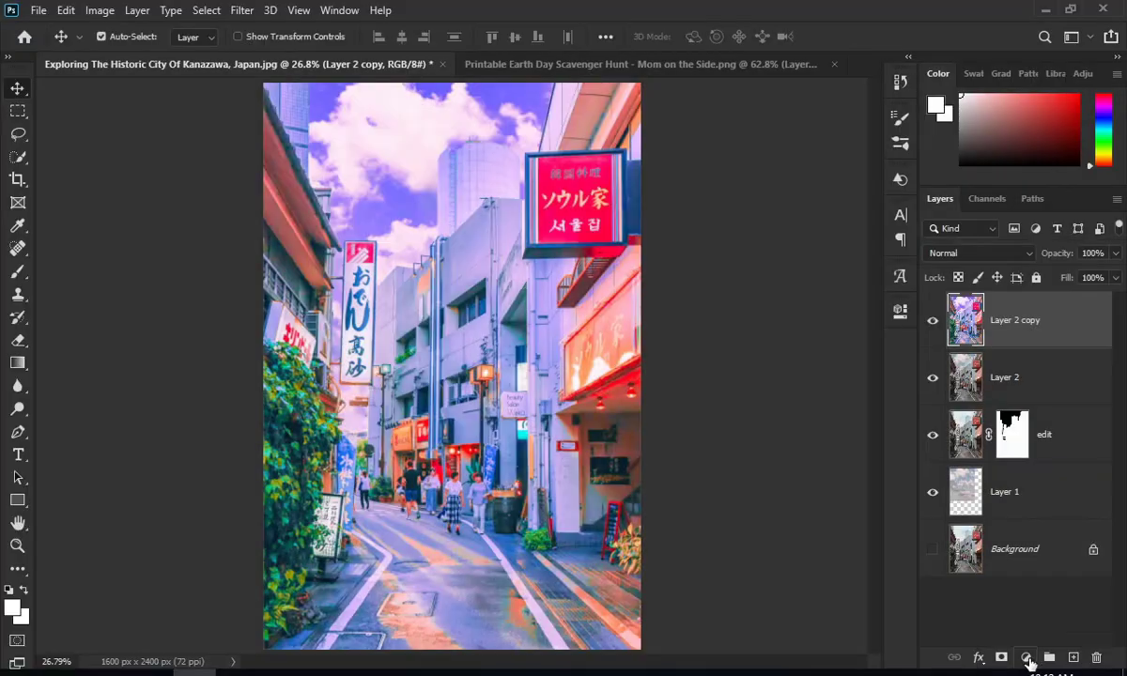
{"action": "left_click", "coordinate": [1029, 657]}
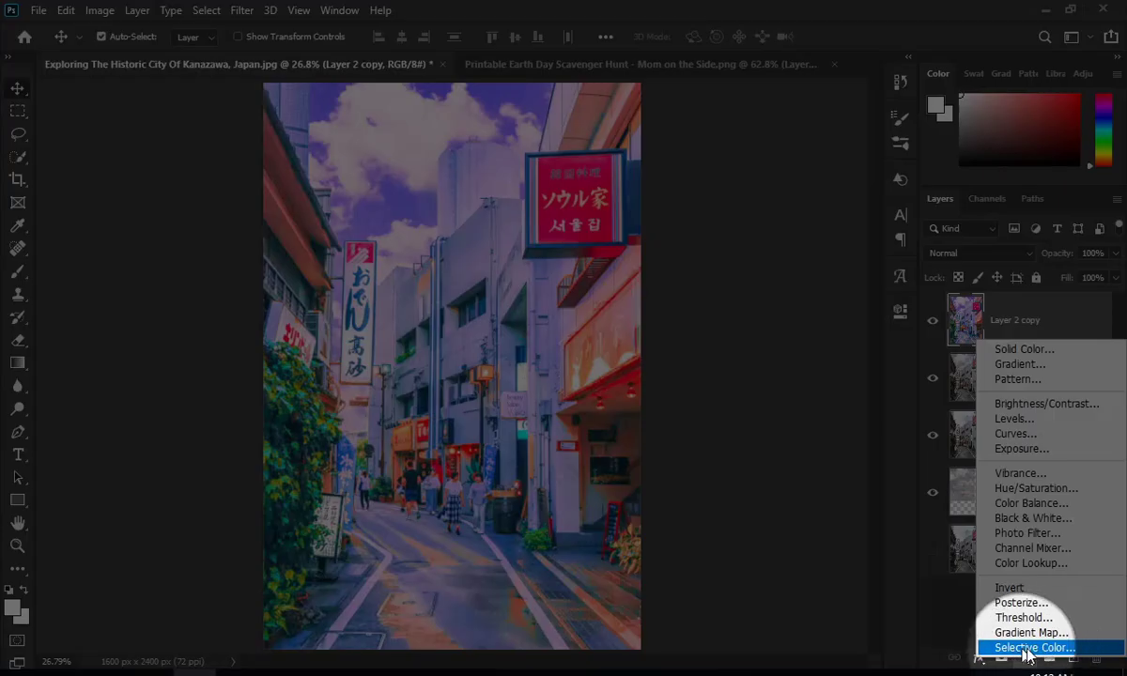
{"action": "left_click", "coordinate": [1043, 648]}
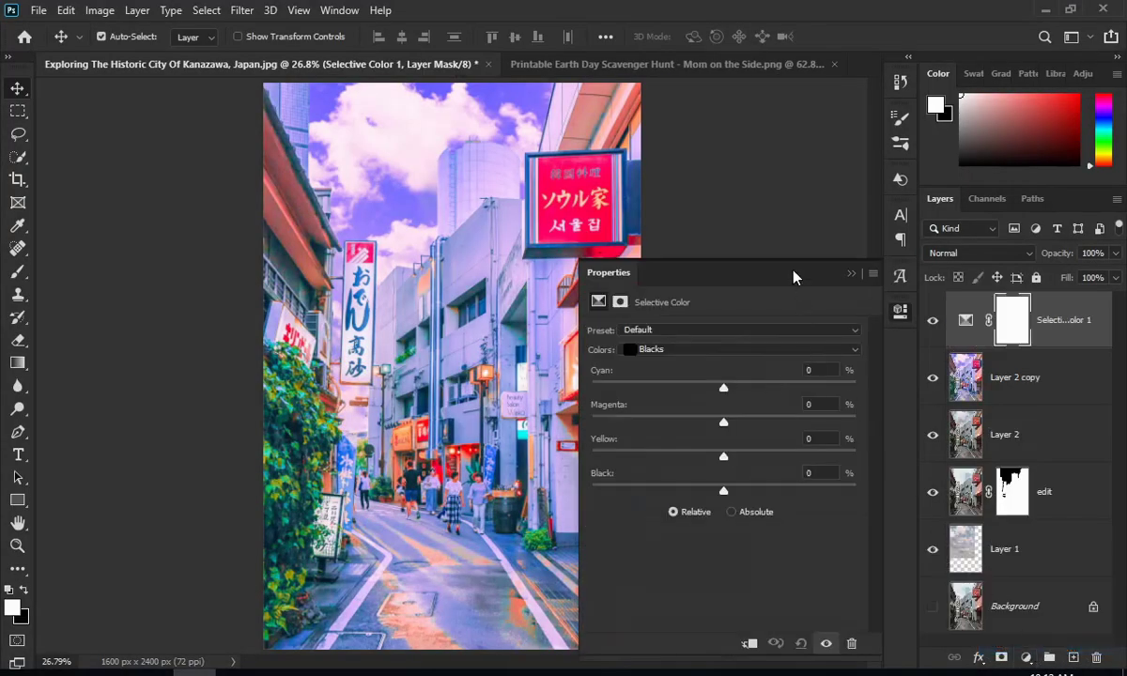
Step: Set Reds cyan to -45 and add yellow to the Yellows range
{"action": "left_click", "coordinate": [763, 353]}
{"action": "left_click", "coordinate": [759, 367]}
{"action": "left_click_drag", "start_coordinate": [724, 388], "coordinate": [704, 392]}
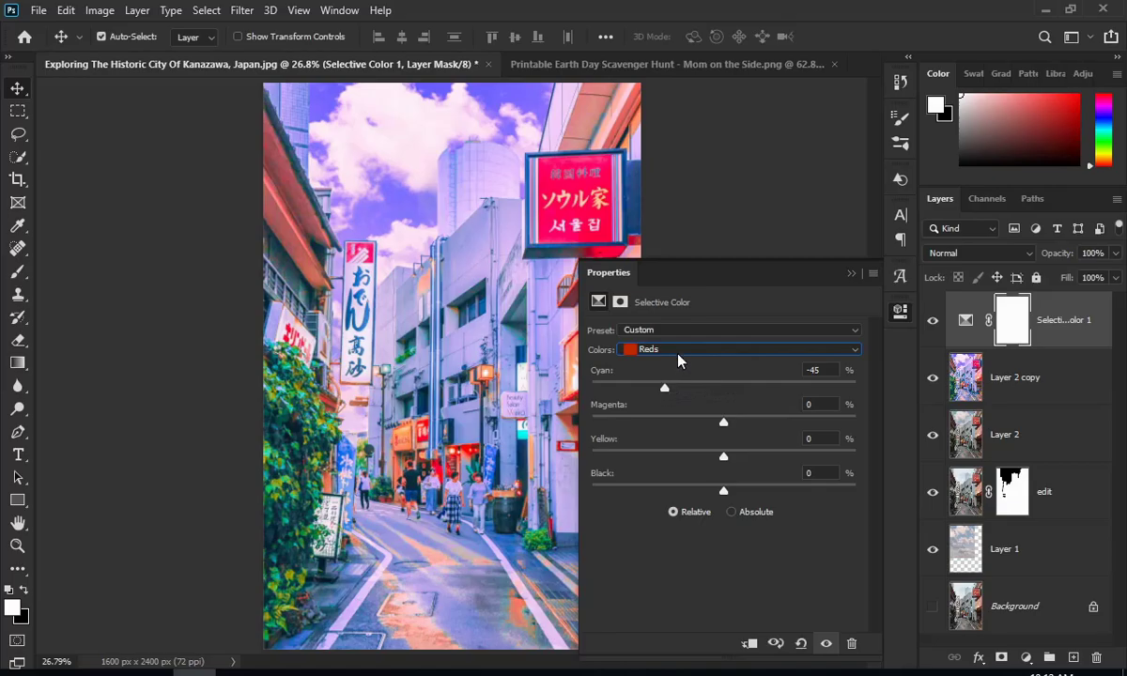
{"action": "left_click", "coordinate": [680, 362]}
{"action": "left_click", "coordinate": [639, 362]}
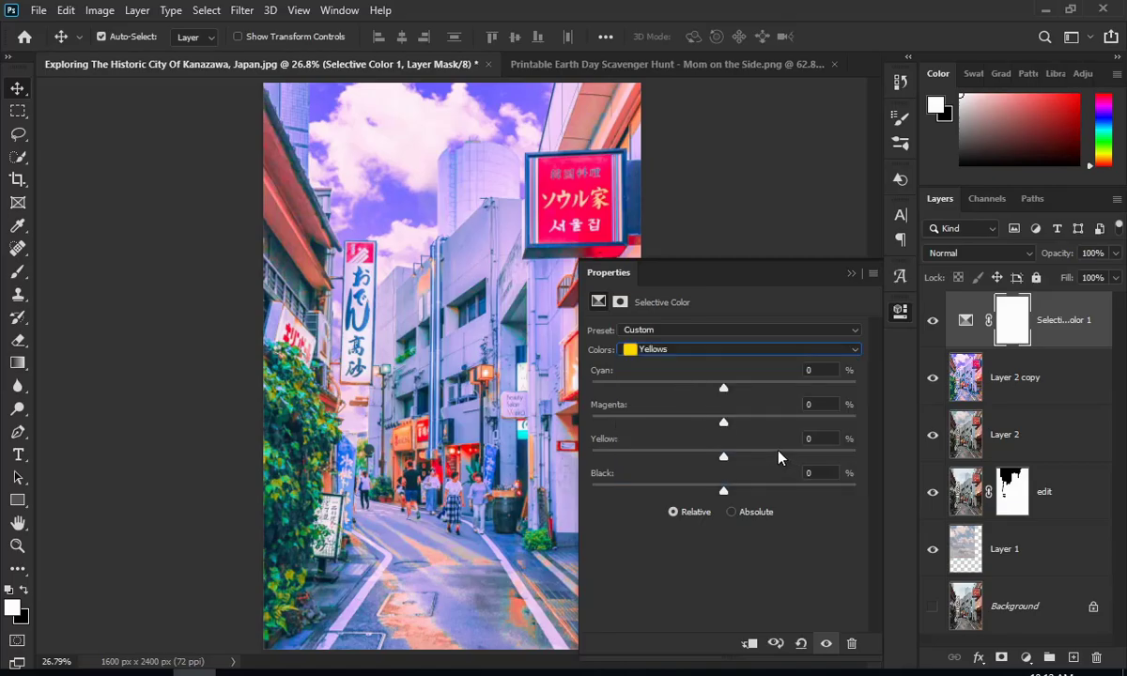
{"action": "left_click", "coordinate": [776, 457]}
{"action": "left_click", "coordinate": [710, 356]}
{"action": "left_click", "coordinate": [704, 364]}
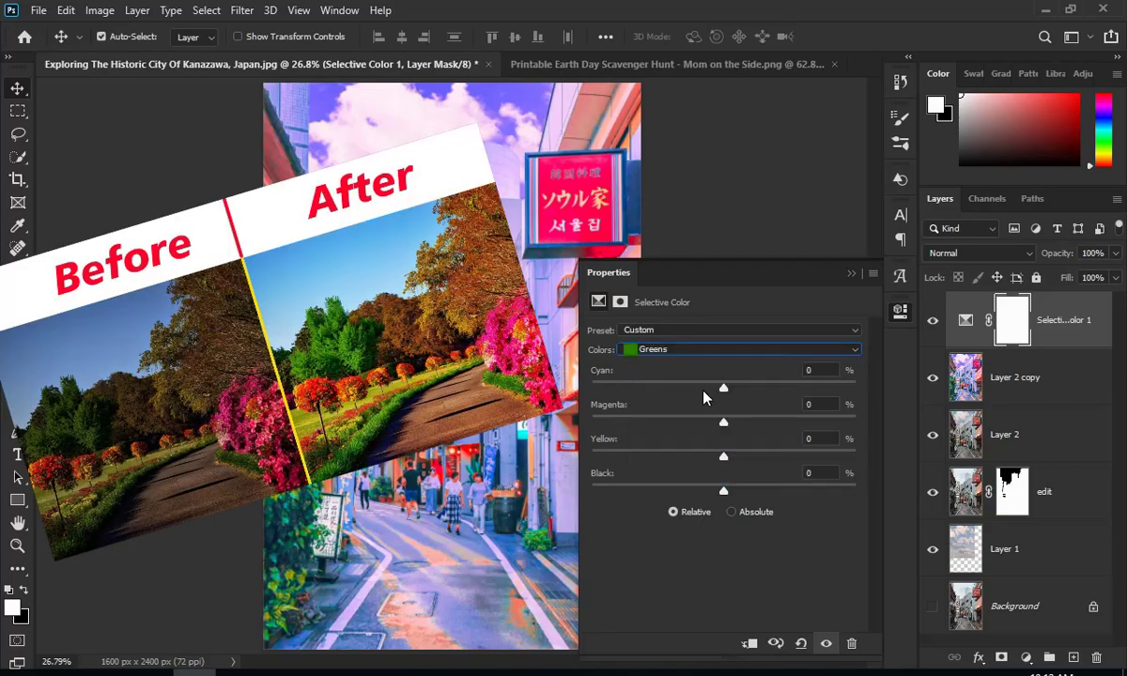
Step: Set Cyans cyan +64, Blues yellow -41 and Magentas magenta +37
{"action": "left_click", "coordinate": [700, 358]}
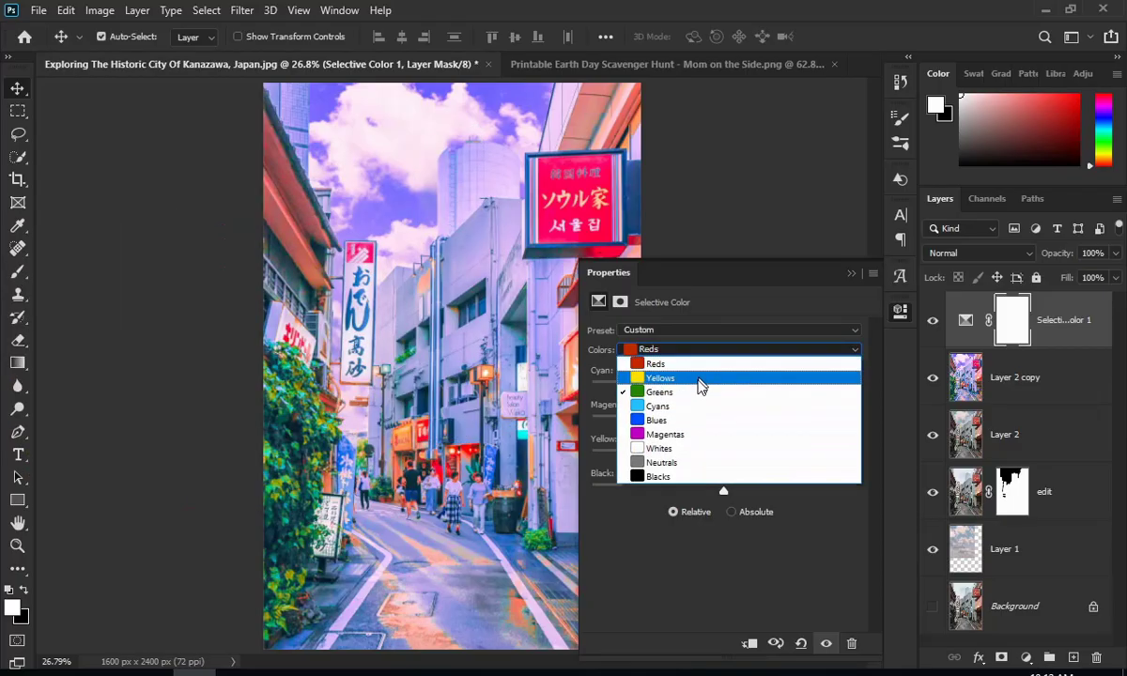
{"action": "left_click", "coordinate": [693, 410]}
{"action": "left_click_drag", "start_coordinate": [725, 388], "coordinate": [779, 389]}
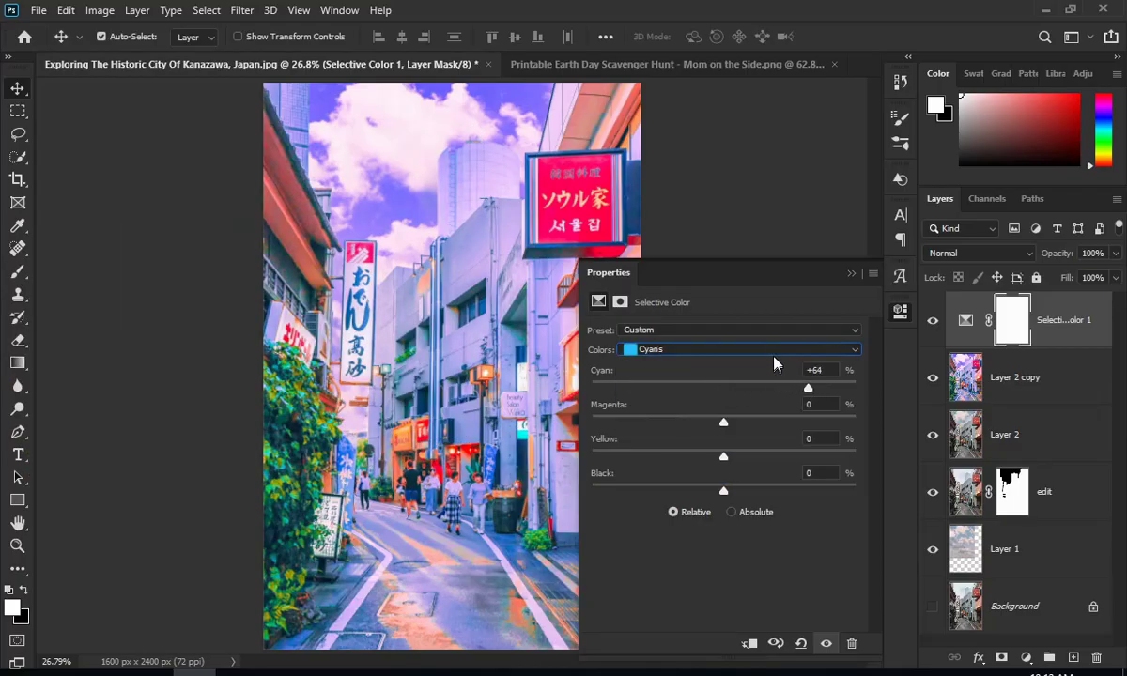
{"action": "left_click", "coordinate": [775, 355]}
{"action": "left_click", "coordinate": [762, 425]}
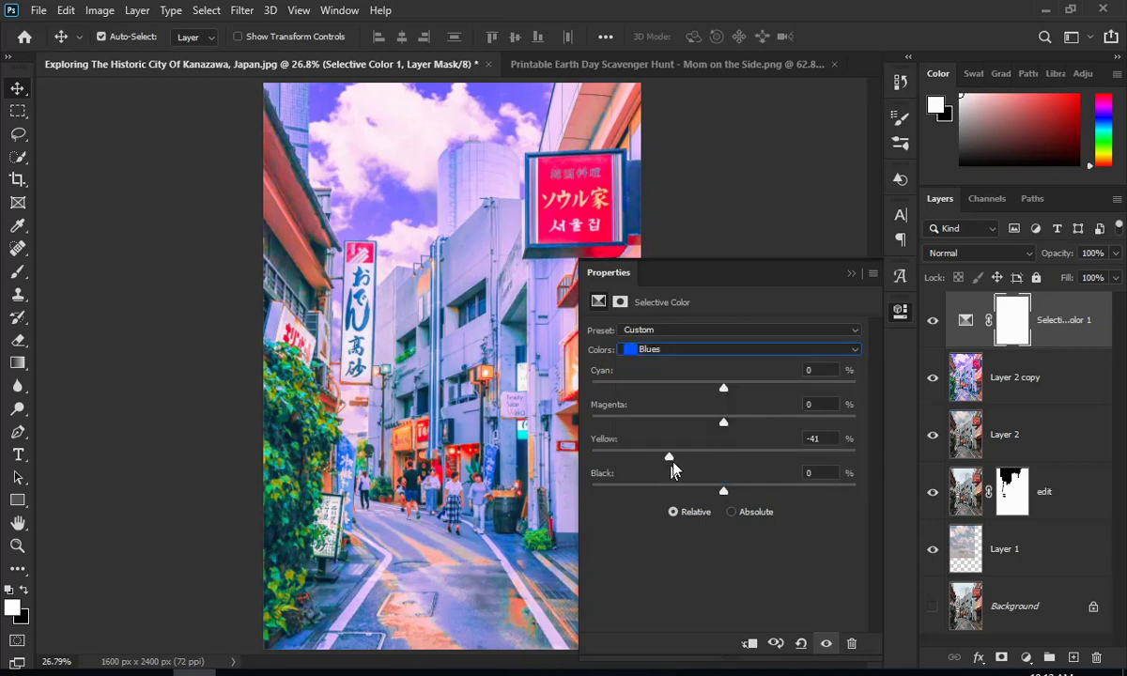
{"action": "left_click", "coordinate": [707, 355]}
{"action": "left_click", "coordinate": [706, 436]}
{"action": "left_click", "coordinate": [851, 273]}
Step: Stamp all visible layers into Layer 3, then apply a 7.2-pixel Gaussian Blur to the whole scene
{"action": "key", "text": "ctrl+shift+alt+e"}
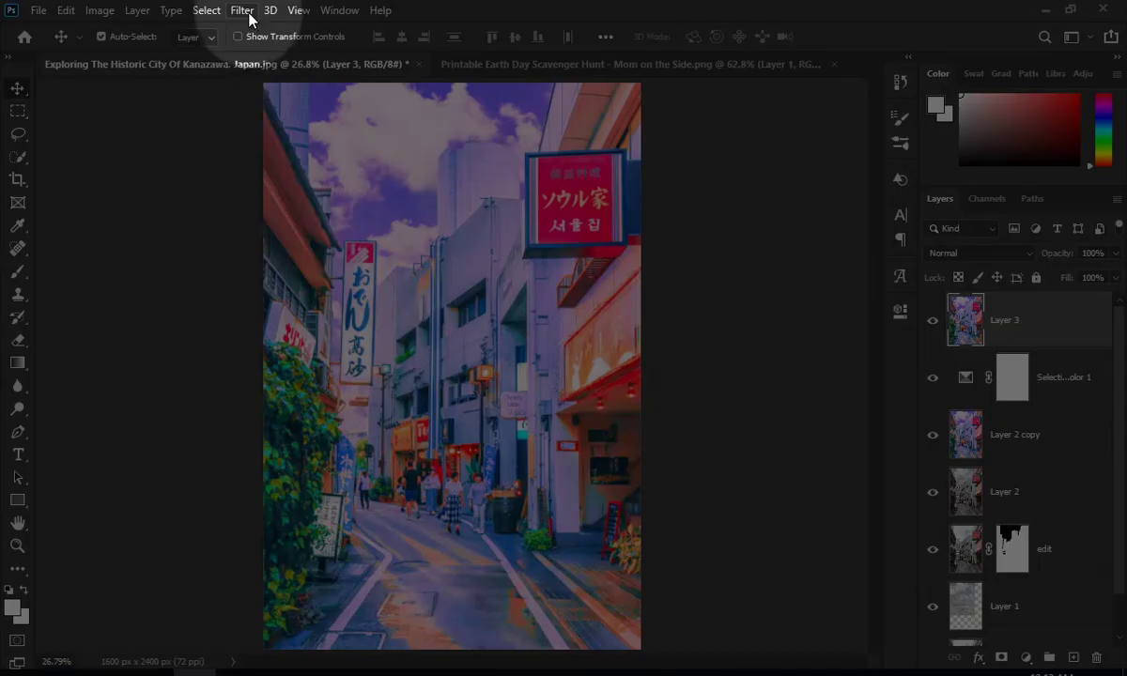
{"action": "left_click", "coordinate": [247, 13]}
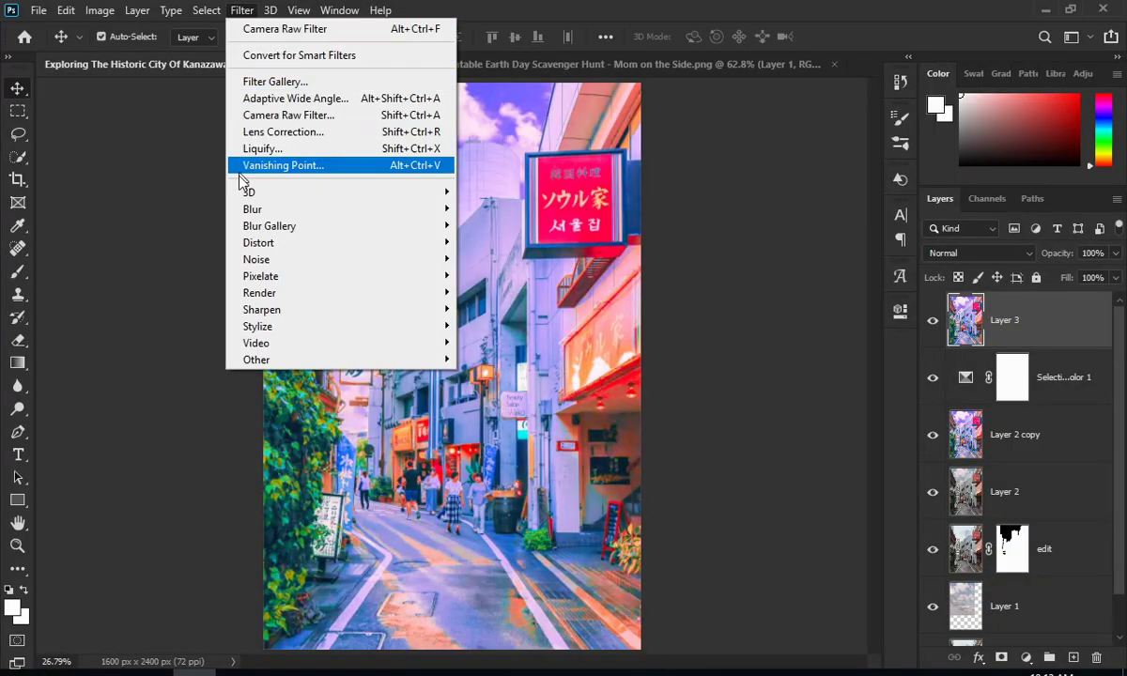
{"action": "left_click", "coordinate": [259, 210]}
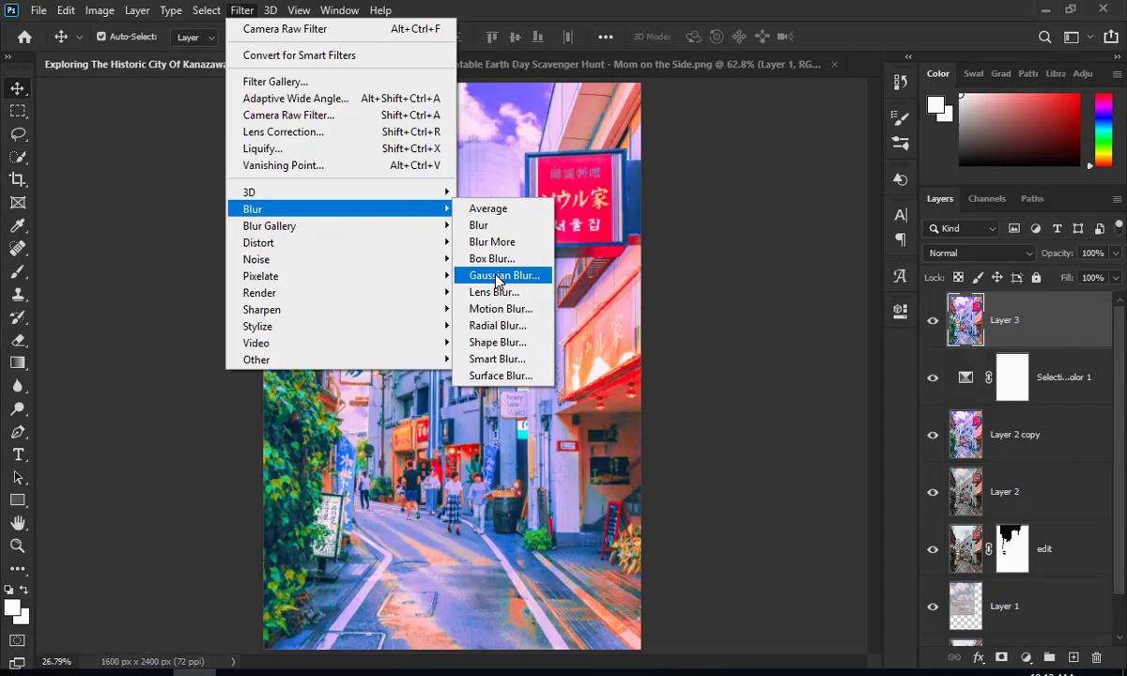
{"action": "left_click", "coordinate": [499, 278]}
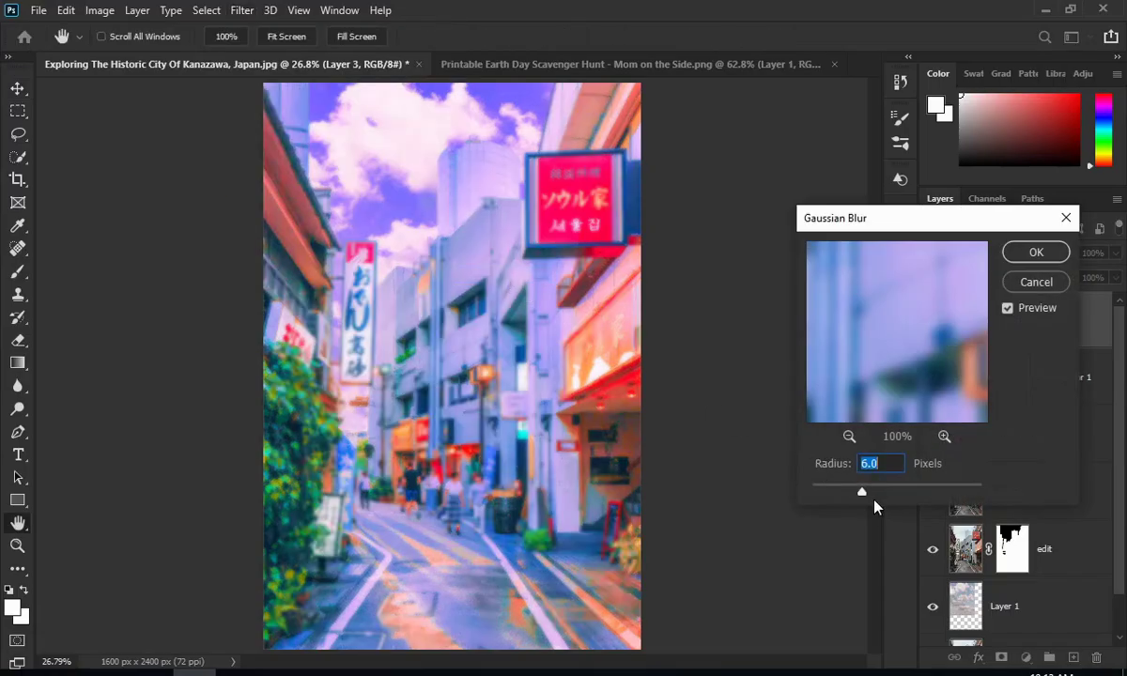
{"action": "left_click_drag", "start_coordinate": [858, 491], "coordinate": [855, 491]}
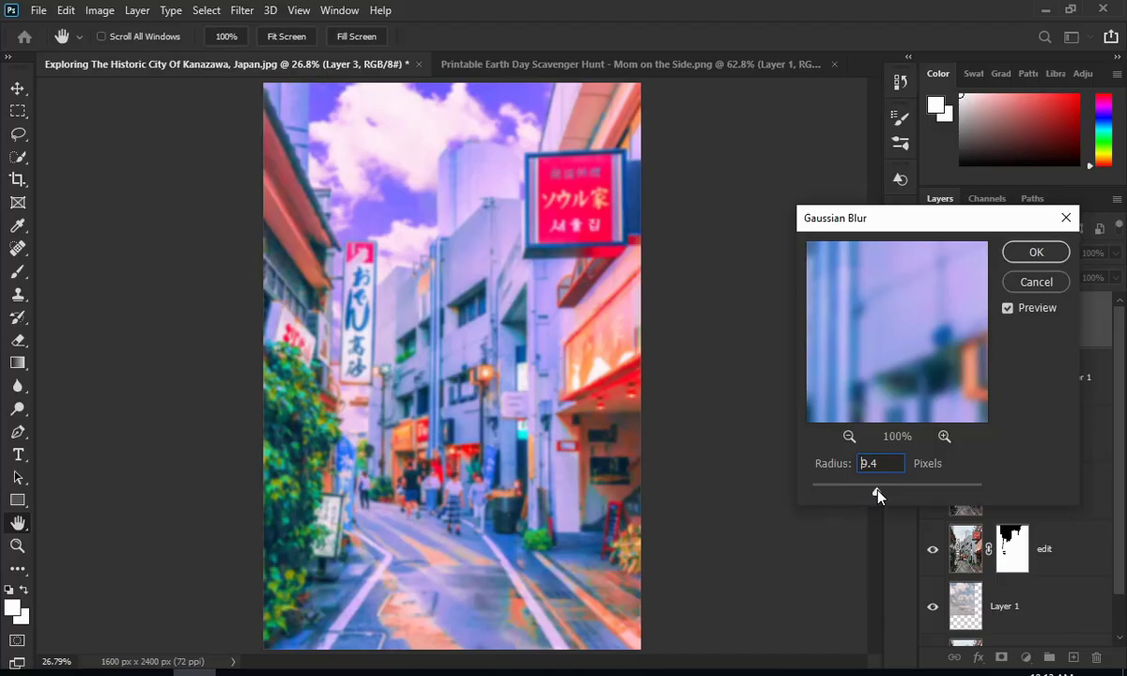
{"action": "left_click_drag", "start_coordinate": [879, 492], "coordinate": [867, 491]}
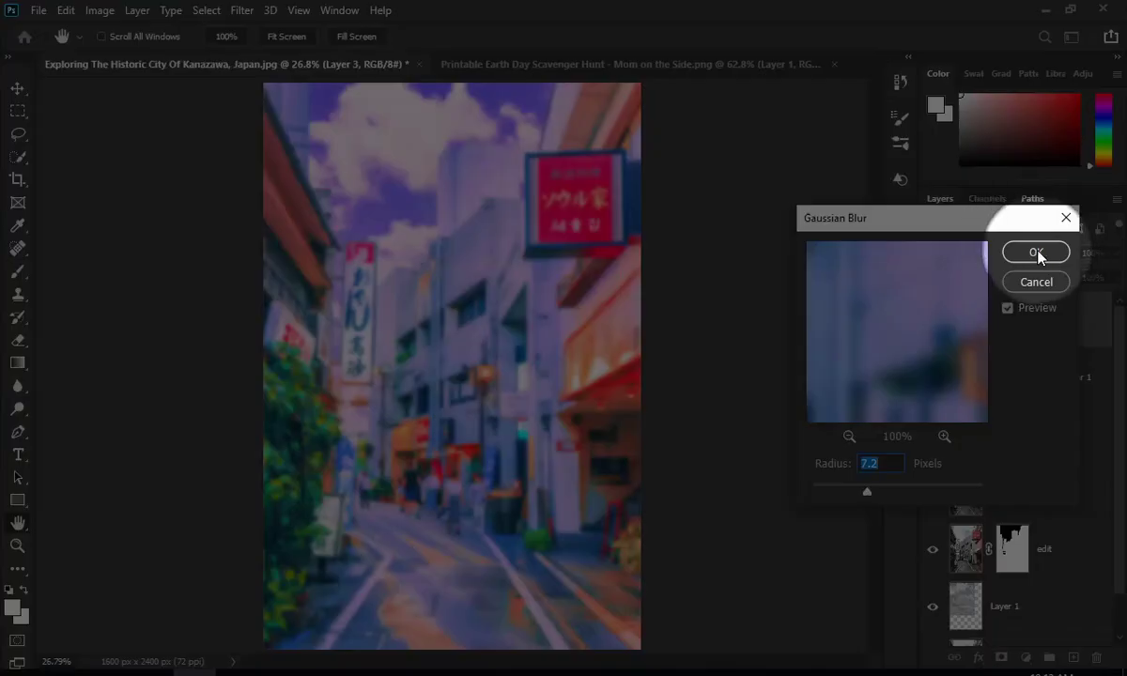
{"action": "left_click", "coordinate": [1036, 251]}
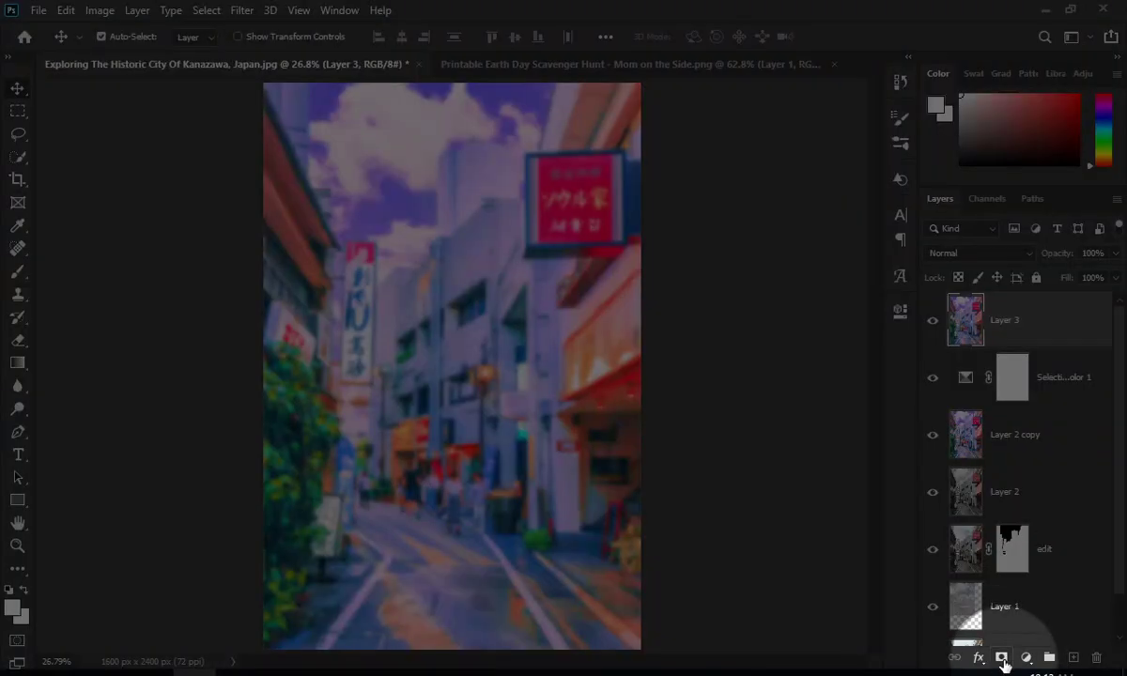
Step: Give Layer 3 an inverted black mask and brush white along the foreground road to restore blur
{"action": "left_click", "coordinate": [1002, 657]}
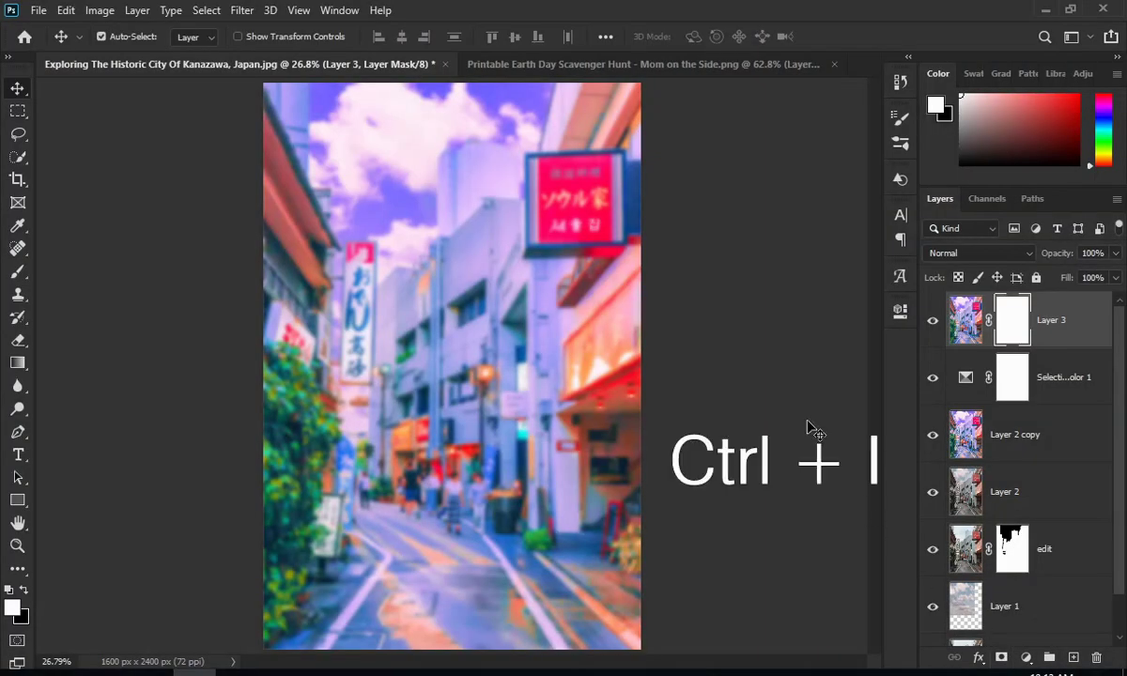
{"action": "key", "text": "ctrl+i"}
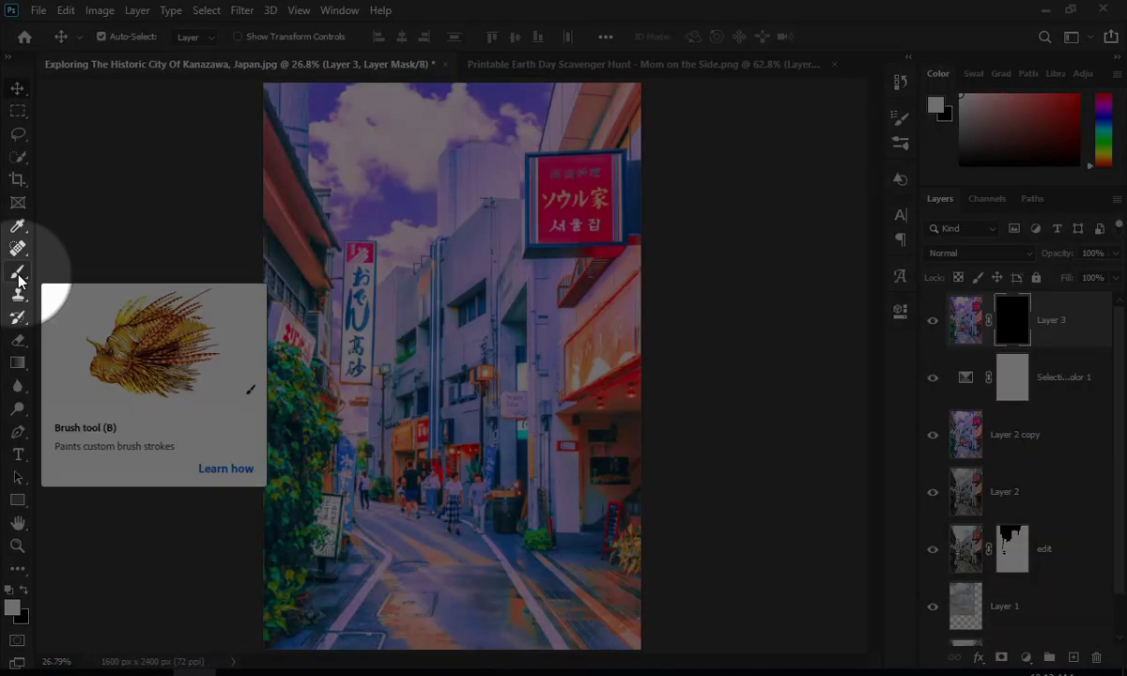
{"action": "left_click", "coordinate": [19, 274]}
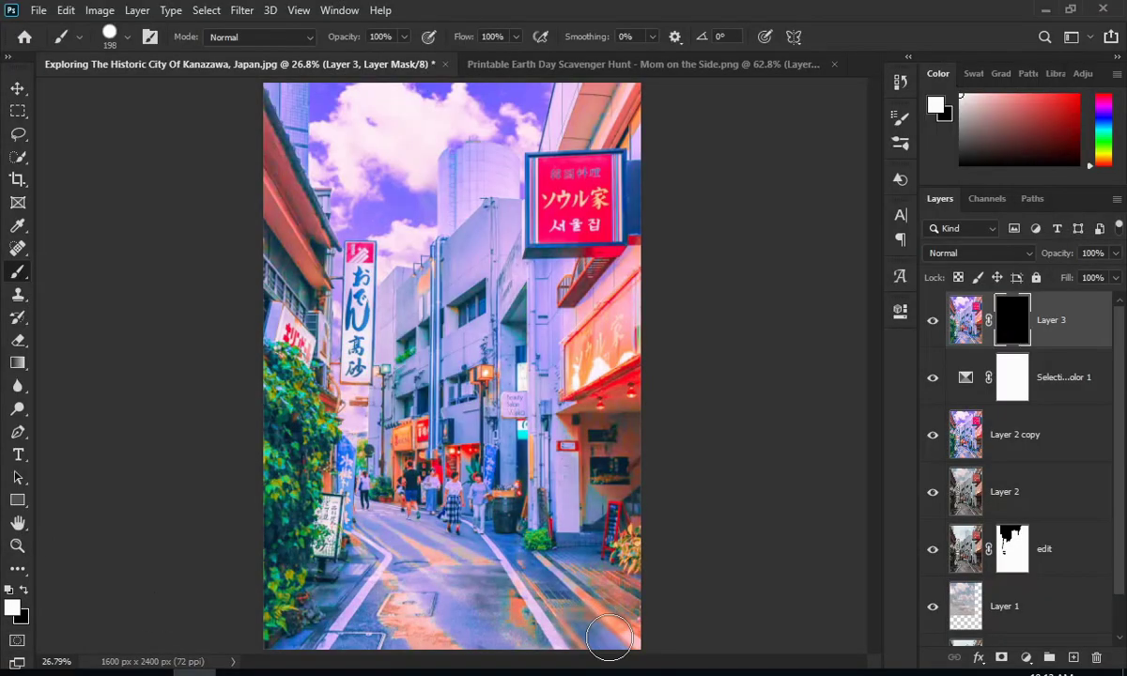
{"action": "mouse_move", "coordinate": [610, 638]}
{"action": "left_mouse_down"}
{"action": "mouse_move", "coordinate": [507, 615]}
{"action": "mouse_move", "coordinate": [311, 645]}
{"action": "left_mouse_up"}
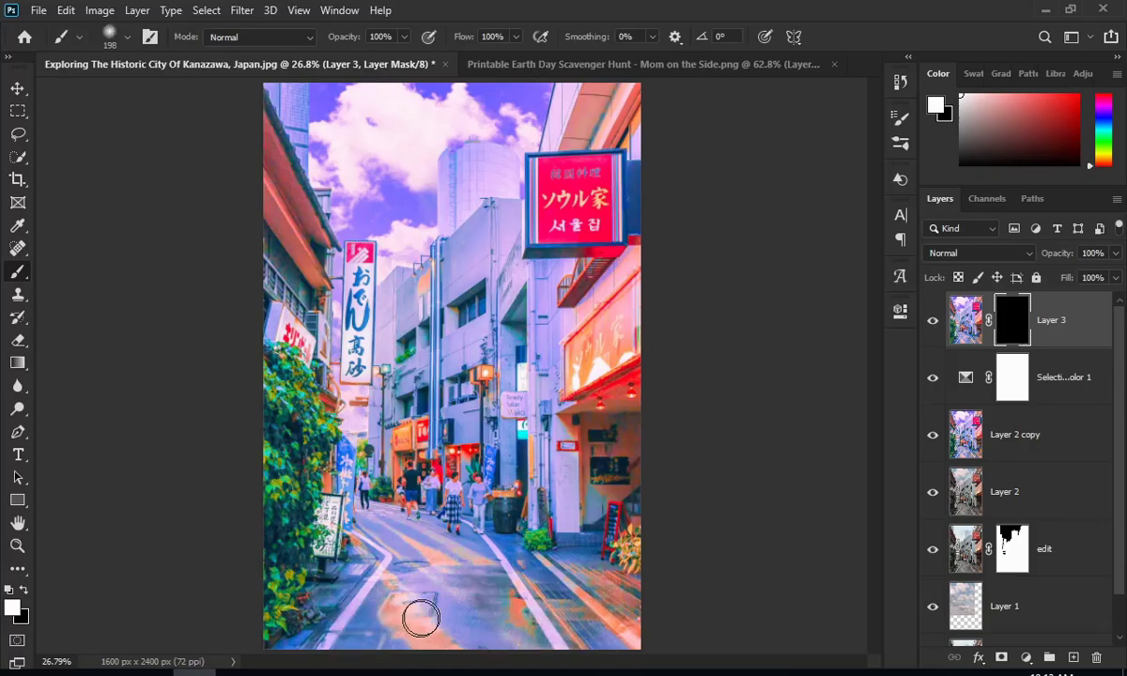